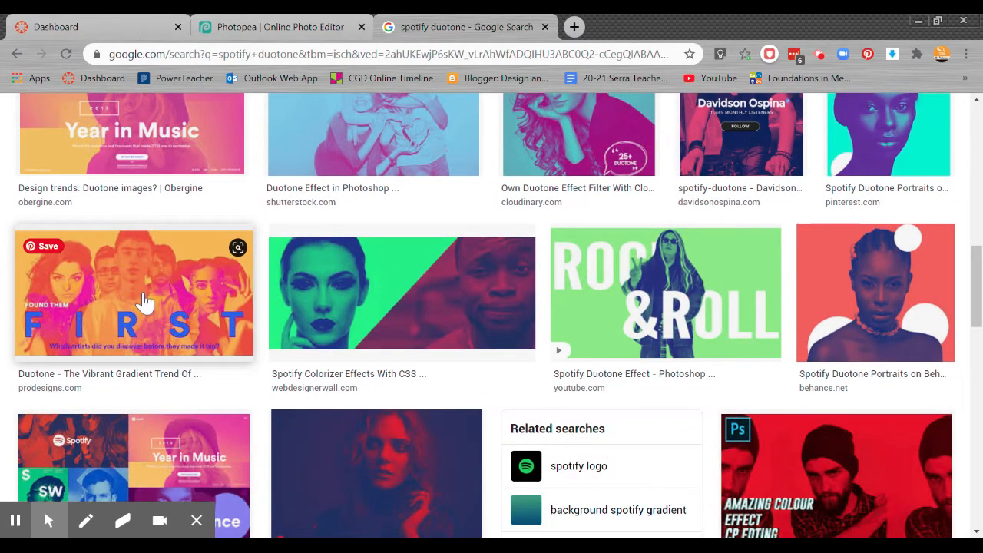
pyautogui.scroll(-2, 142, 304)
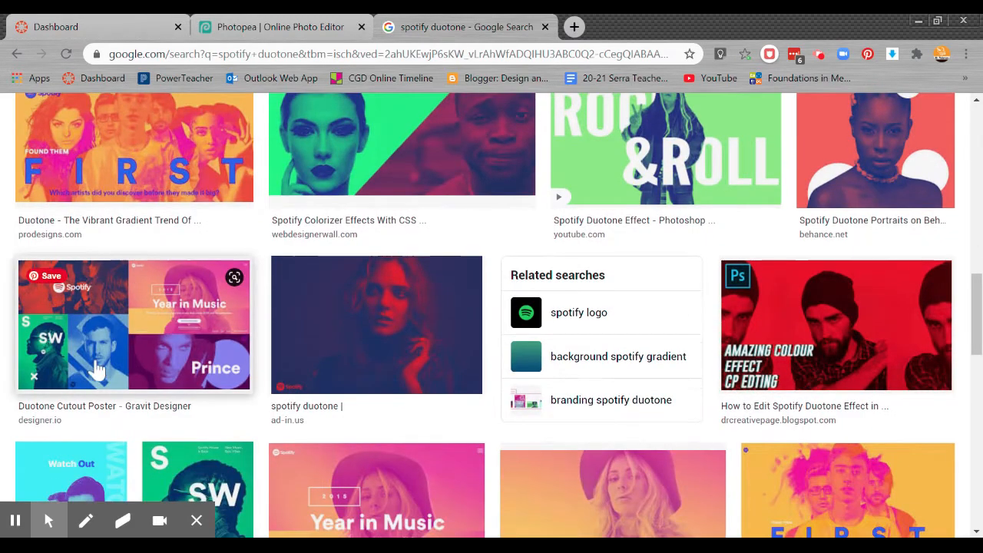
# Step: Browse the Spotify duotone image search results for reference, then switch to the Photopea tab
pyautogui.scroll(10, 487, 226)
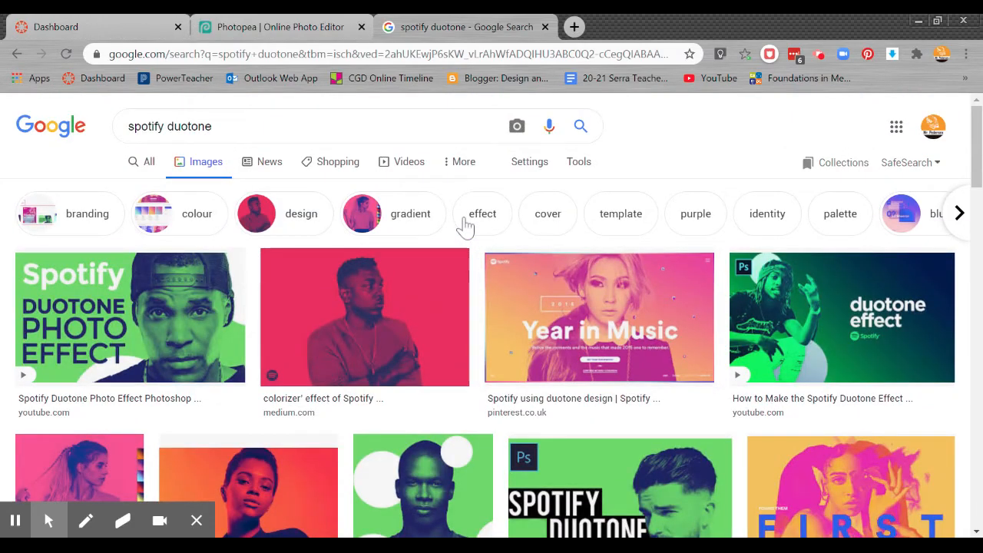
pyautogui.click(312, 35)
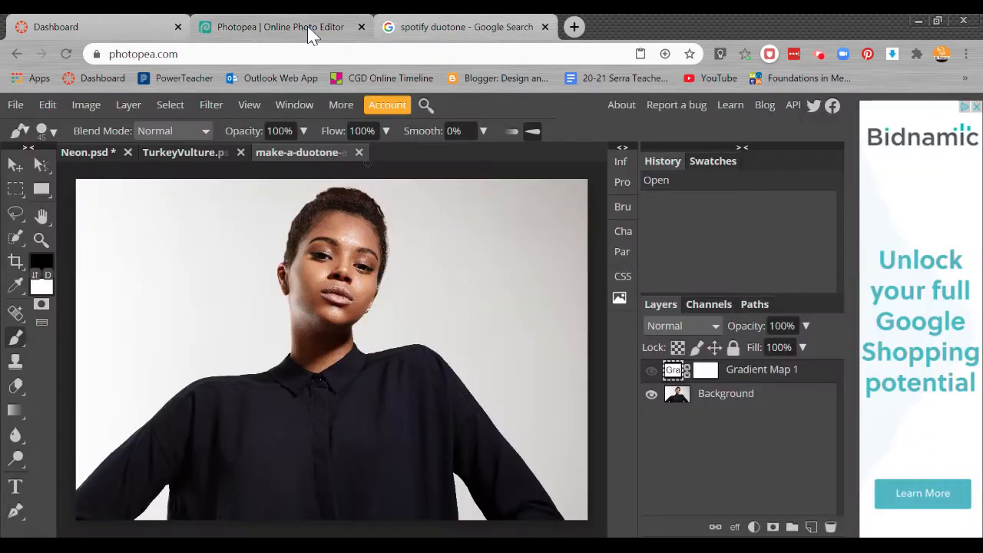
# Step: Delete the existing Gradient Map 1 adjustment layer from the portrait document
pyautogui.click(15, 105)
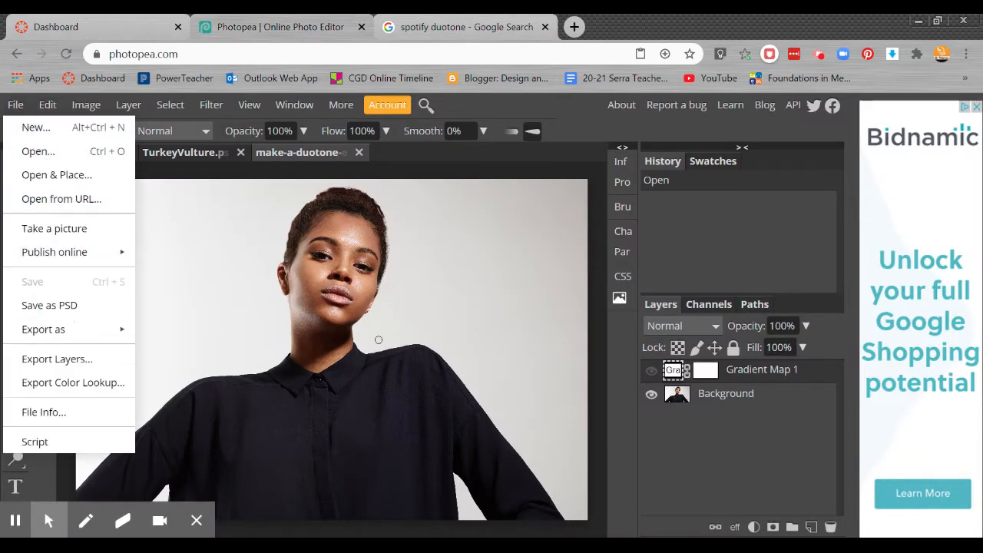
pyautogui.click(569, 162)
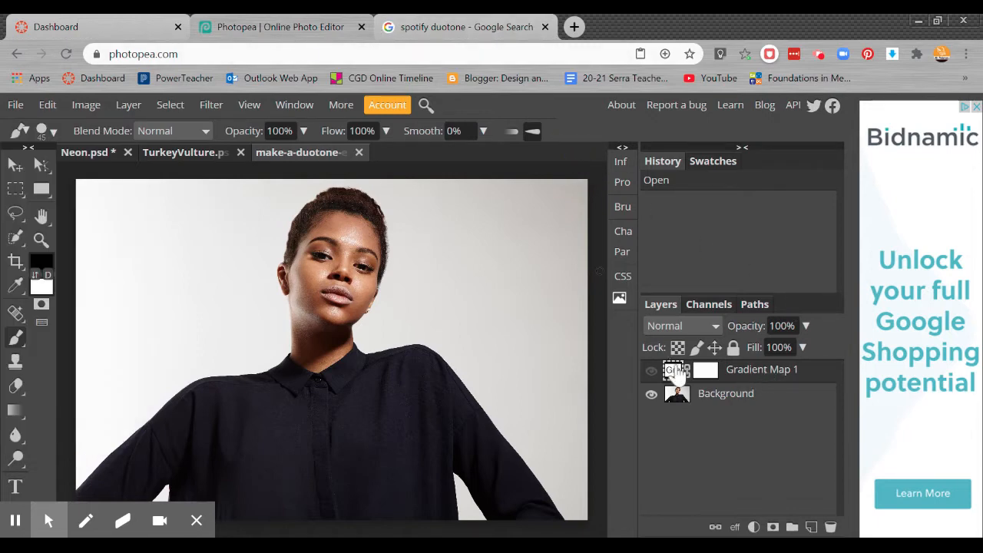
pyautogui.click(780, 374)
pyautogui.click(830, 527)
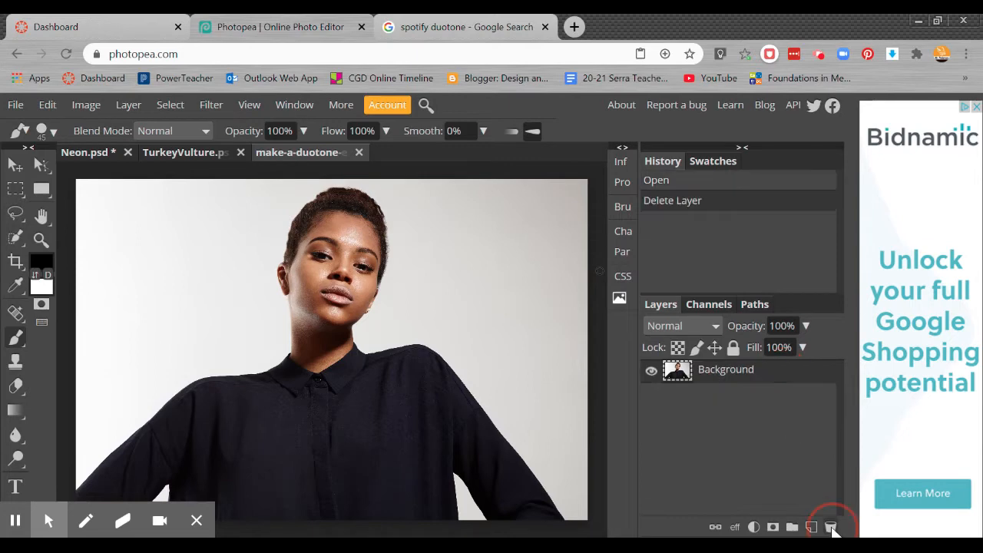
# Step: Add a new Gradient Map adjustment layer above the Background layer
pyautogui.click(314, 285)
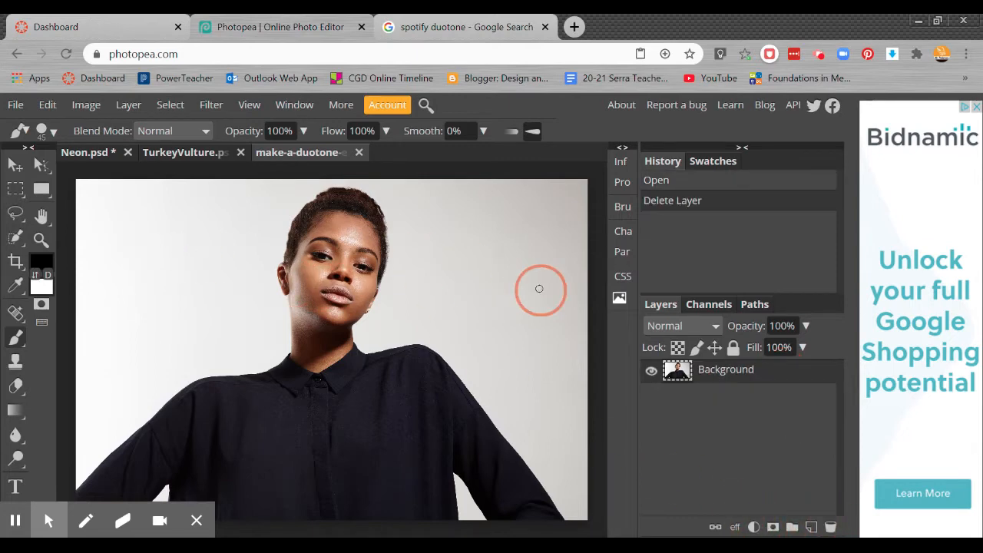
pyautogui.click(754, 527)
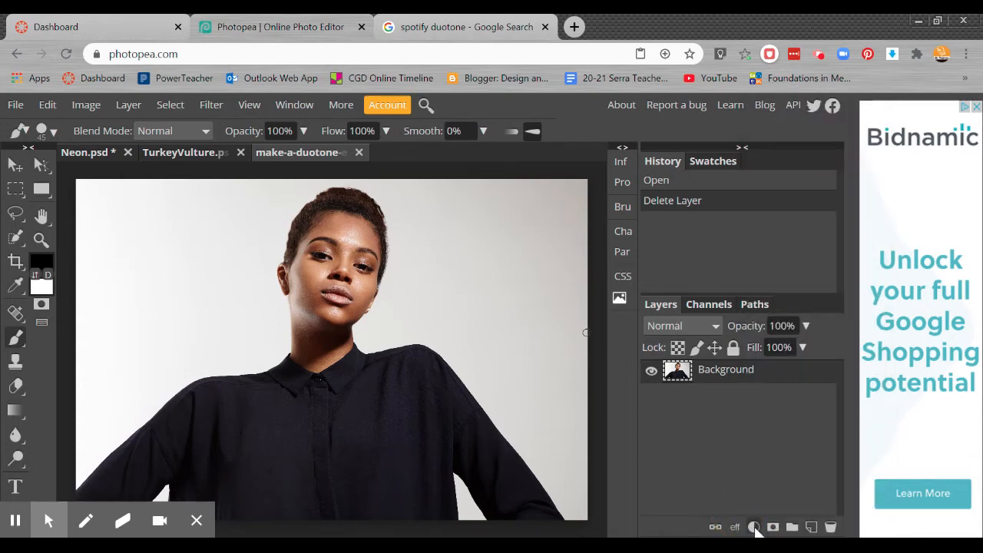
pyautogui.click(754, 528)
pyautogui.scroll(-2, 760, 529)
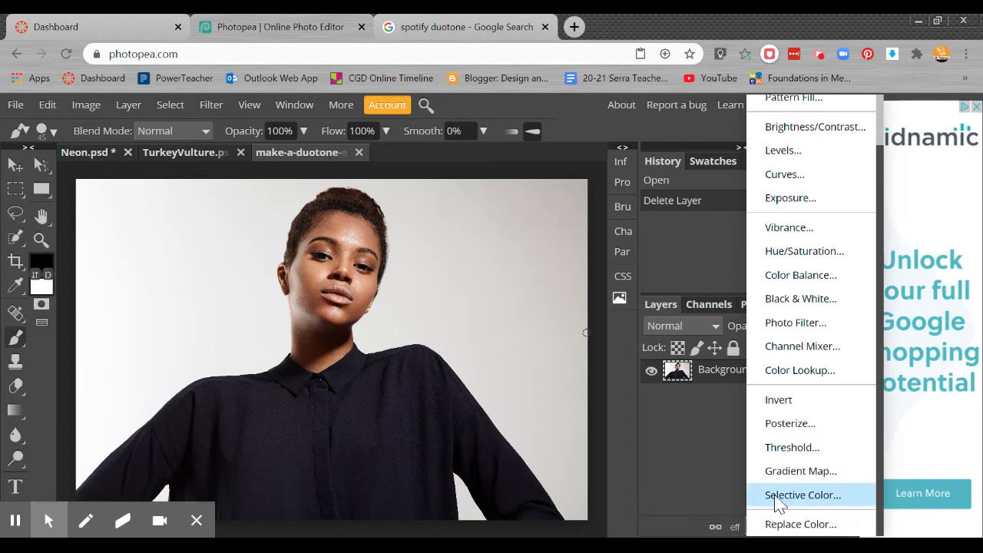
pyautogui.scroll(2, 853, 384)
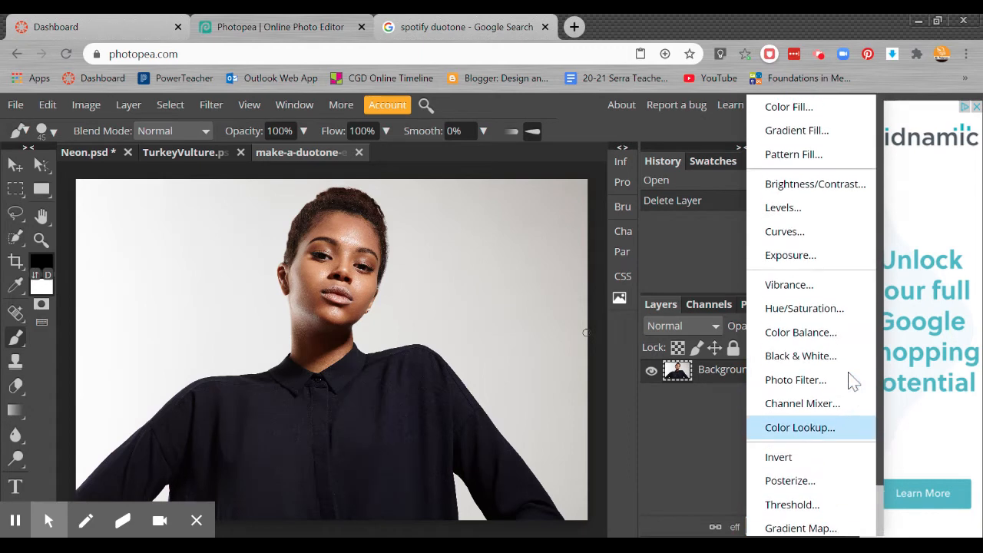
pyautogui.scroll(-2, 852, 378)
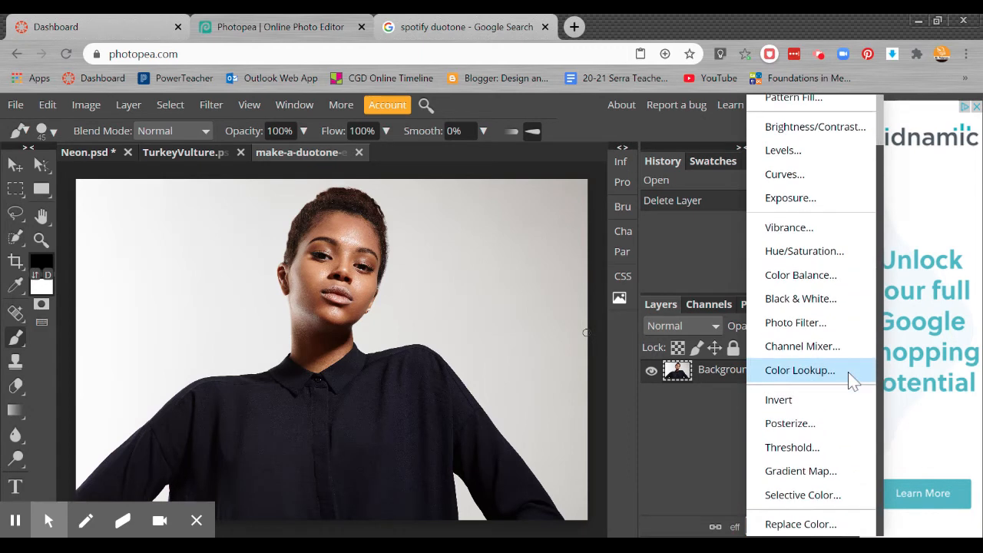
pyautogui.click(783, 472)
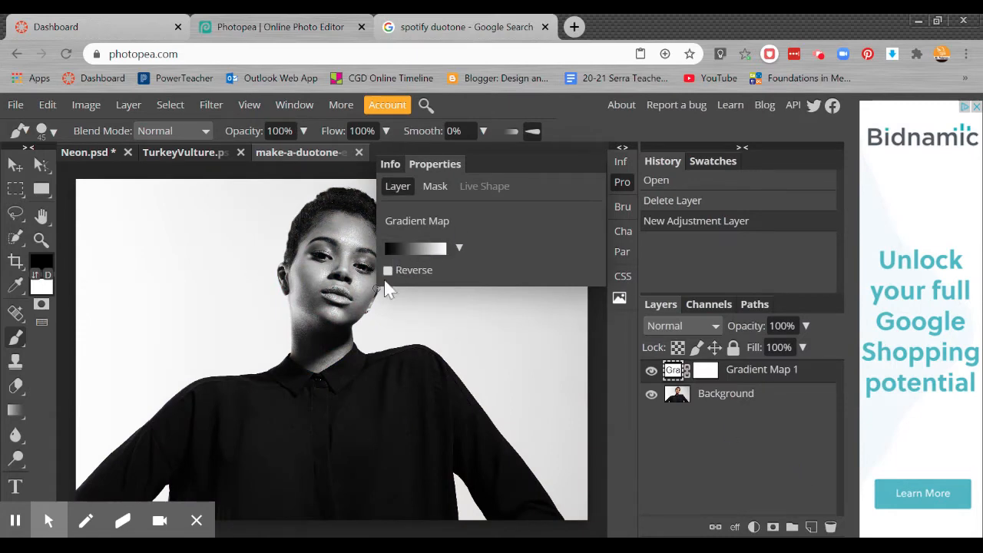
# Step: Toggle the gradient map layer's visibility to compare it with the original photo
pyautogui.click(651, 372)
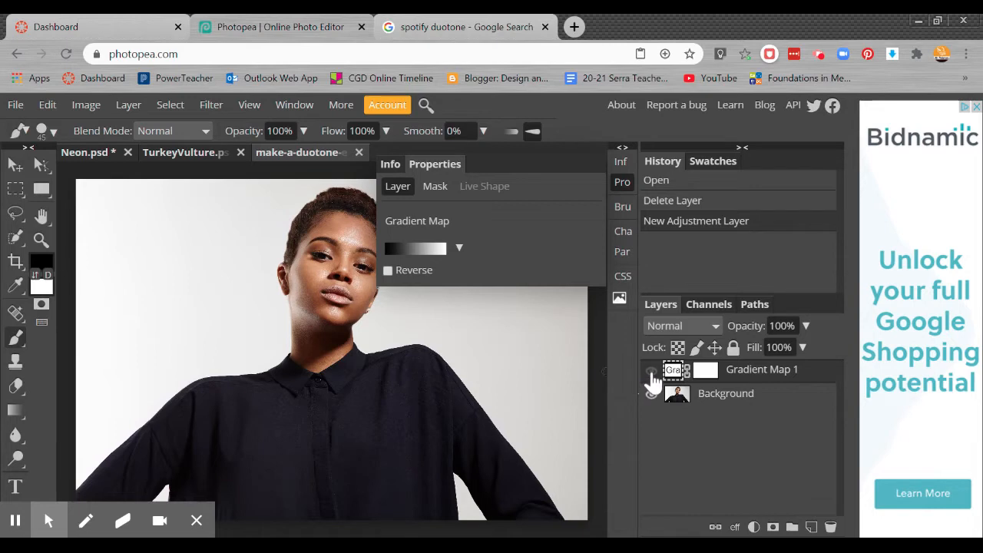
pyautogui.click(652, 372)
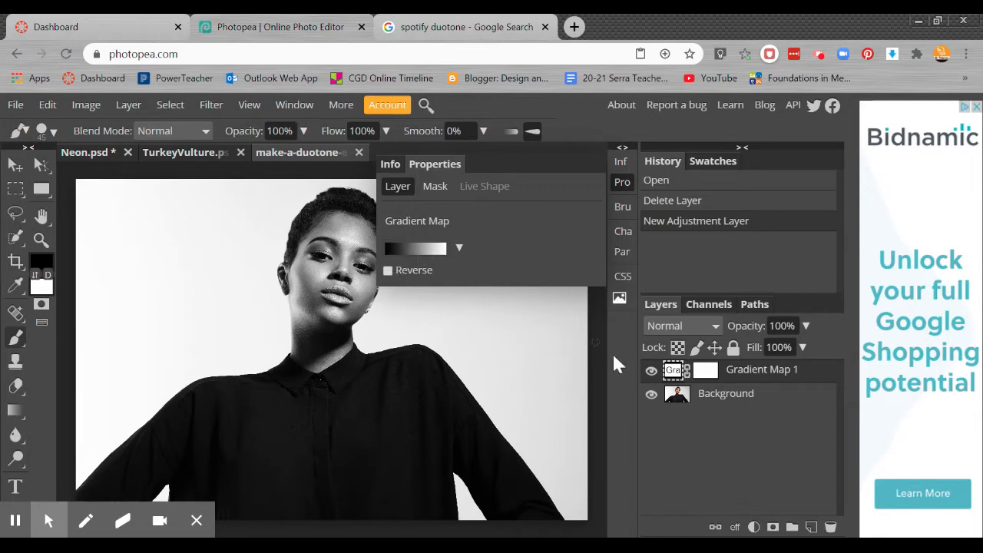
pyautogui.click(651, 370)
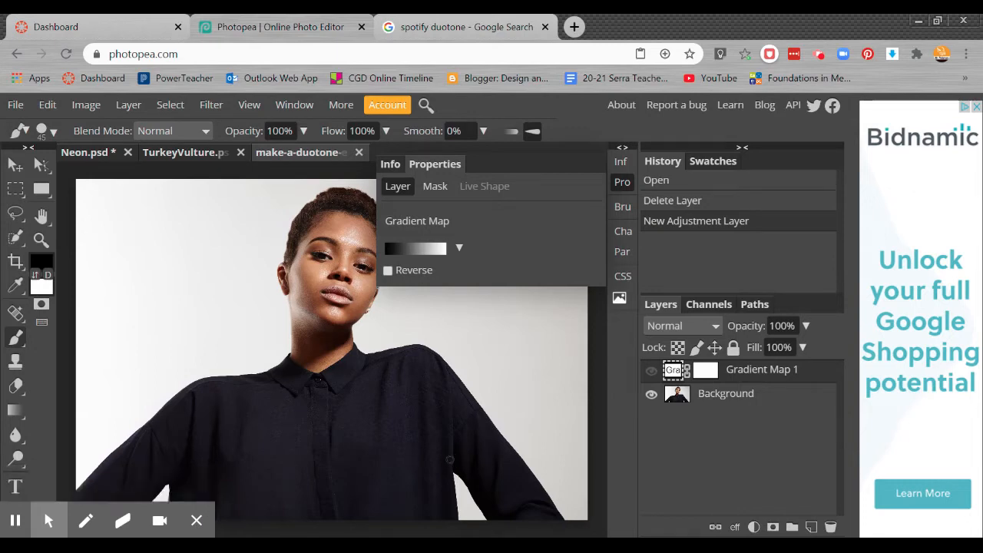
# Step: Apply the rainbow gradient preset to the gradient map and show the layer again
pyautogui.click(198, 520)
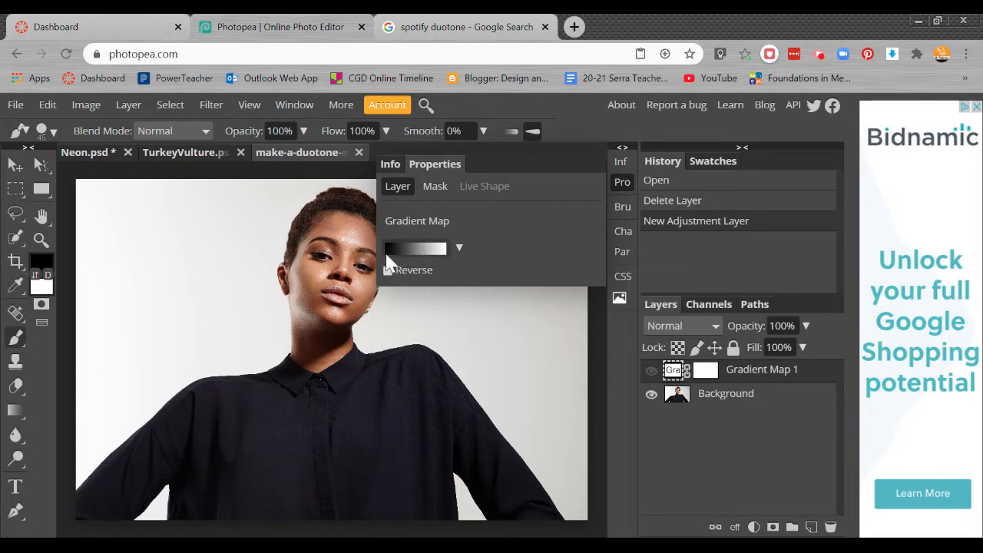
pyautogui.click(459, 248)
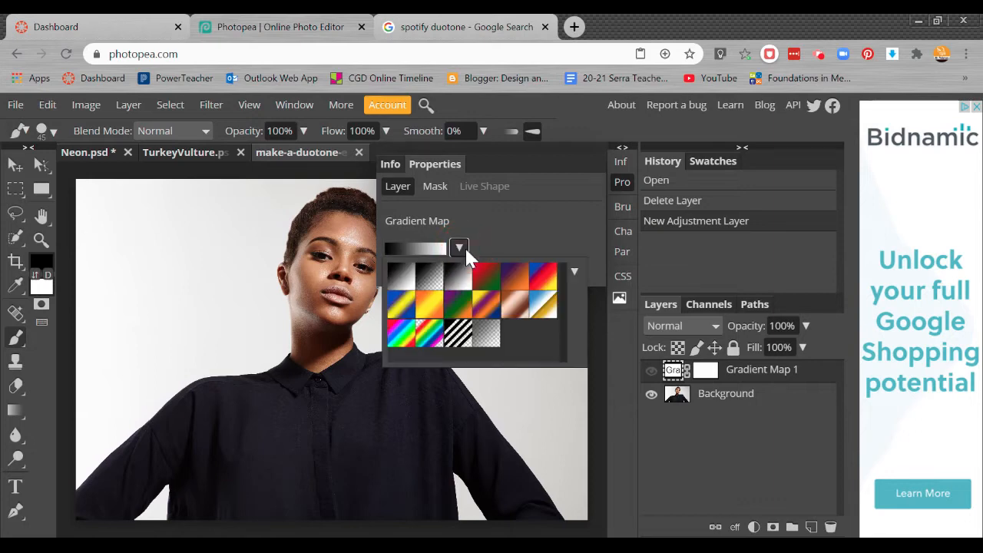
pyautogui.click(403, 341)
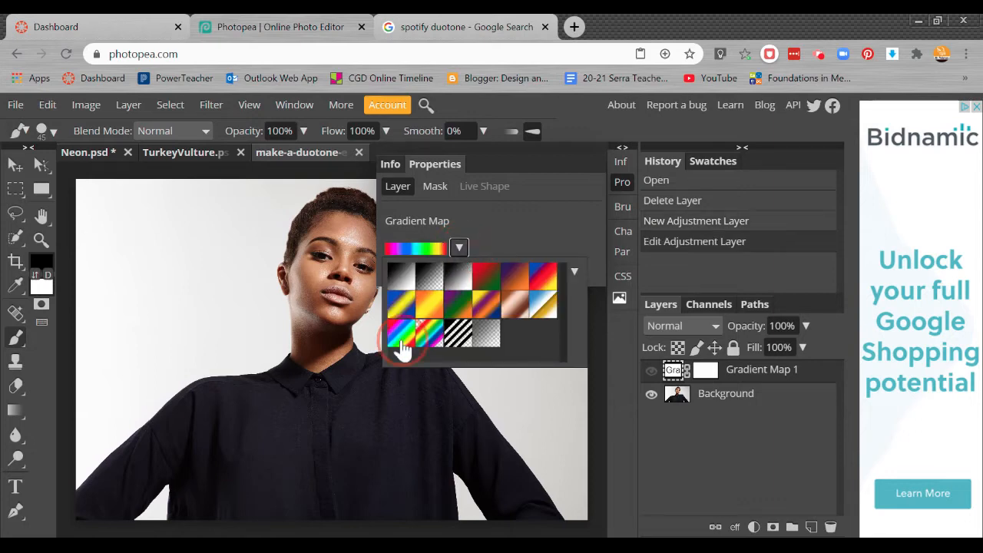
pyautogui.click(652, 370)
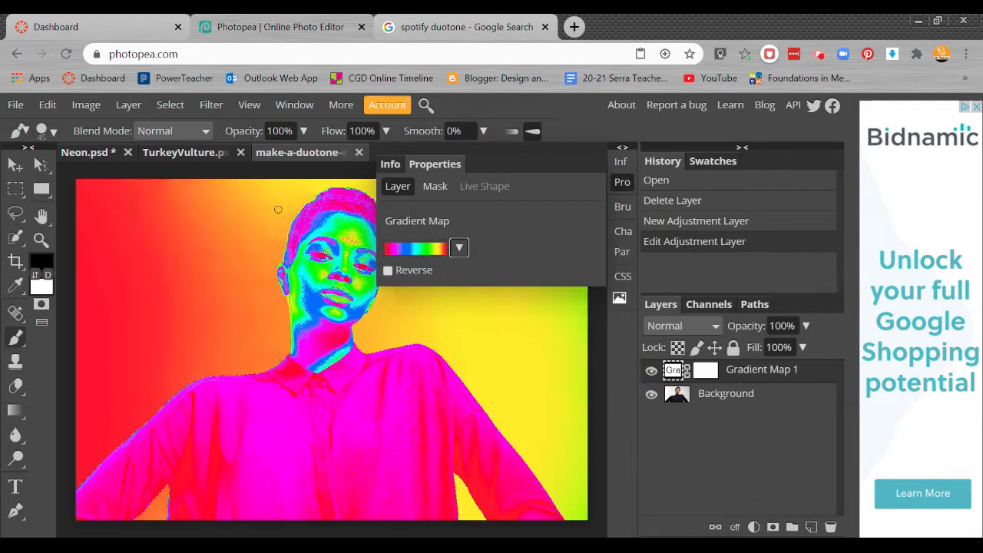
# Step: Try several gradient presets and settle on the purple-to-orange preset for the gradient map
pyautogui.click(459, 247)
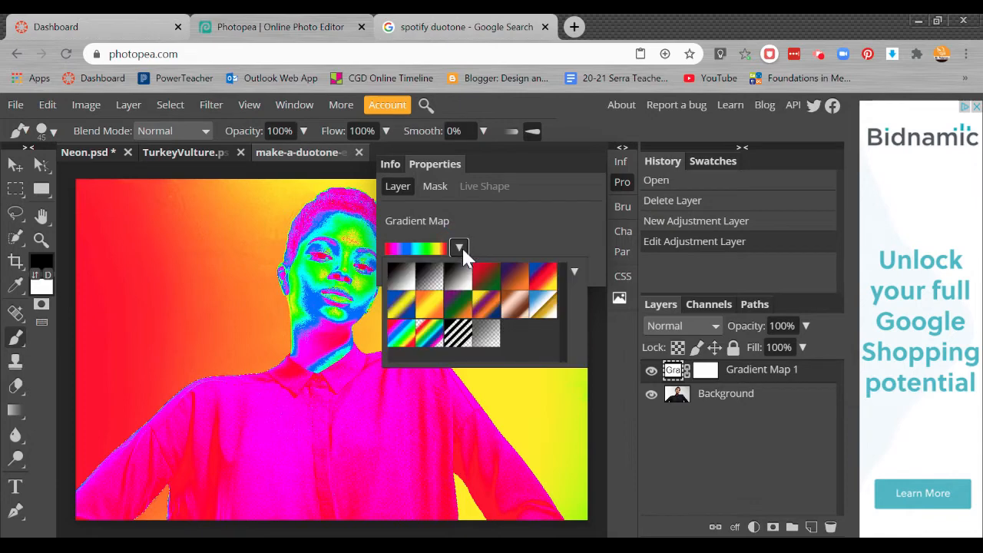
pyautogui.click(460, 314)
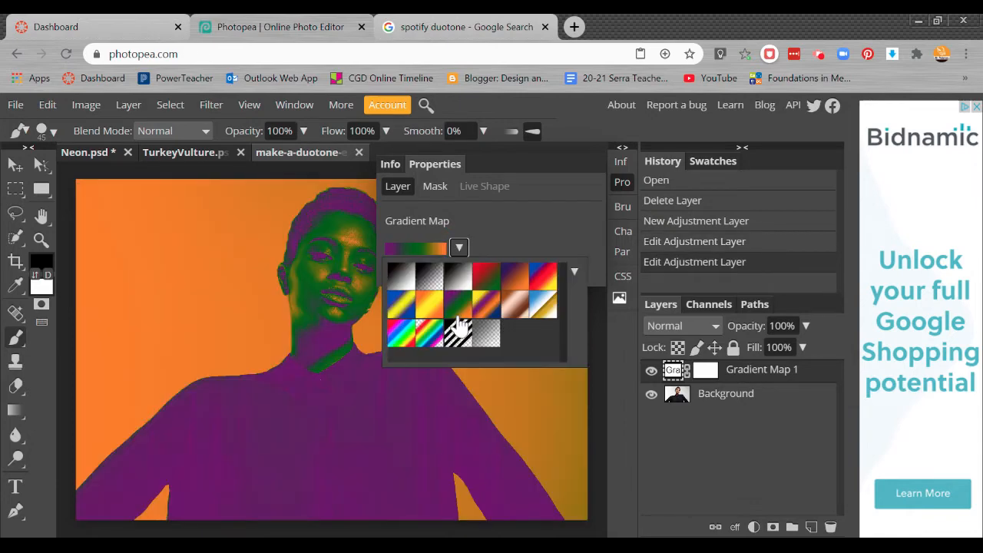
pyautogui.click(433, 308)
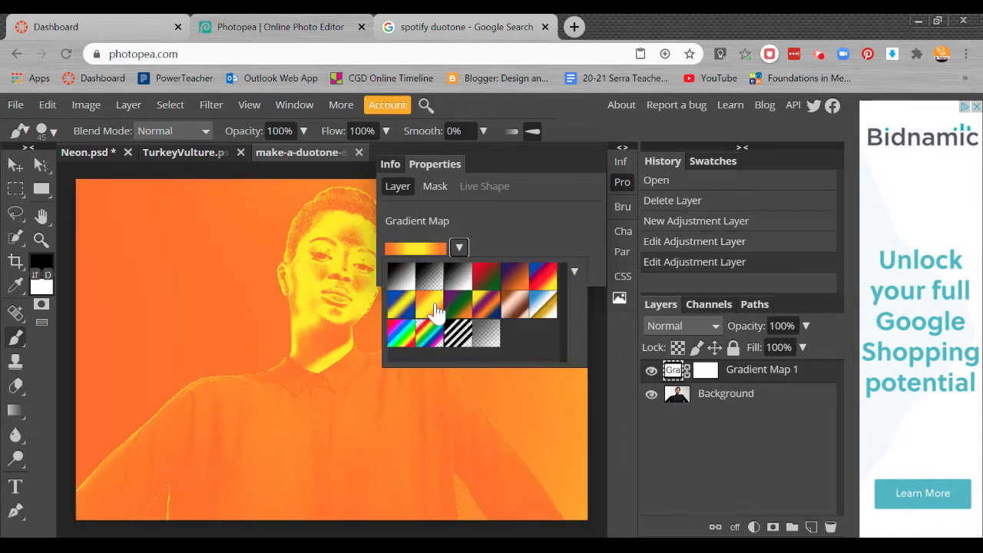
pyautogui.click(401, 309)
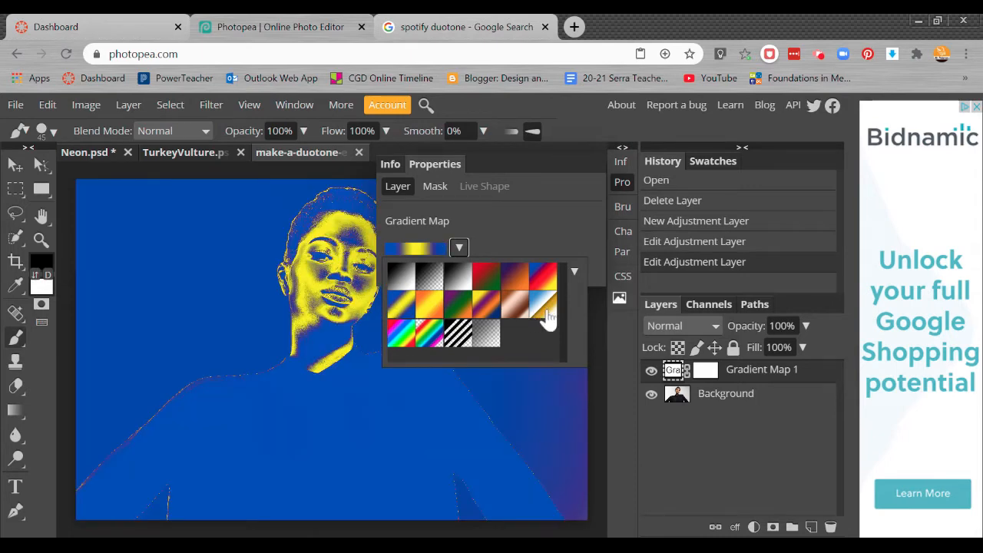
pyautogui.click(504, 311)
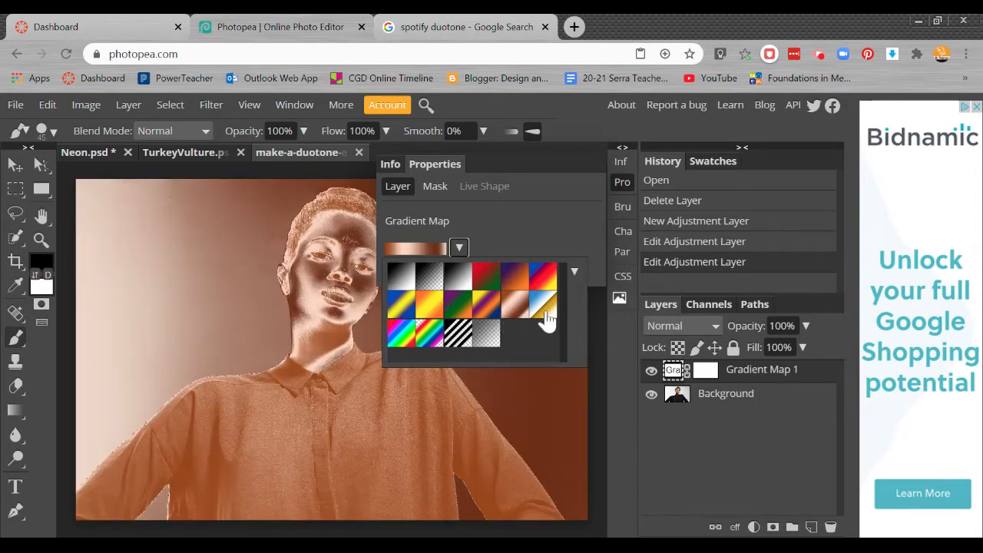
pyautogui.click(542, 311)
pyautogui.click(430, 343)
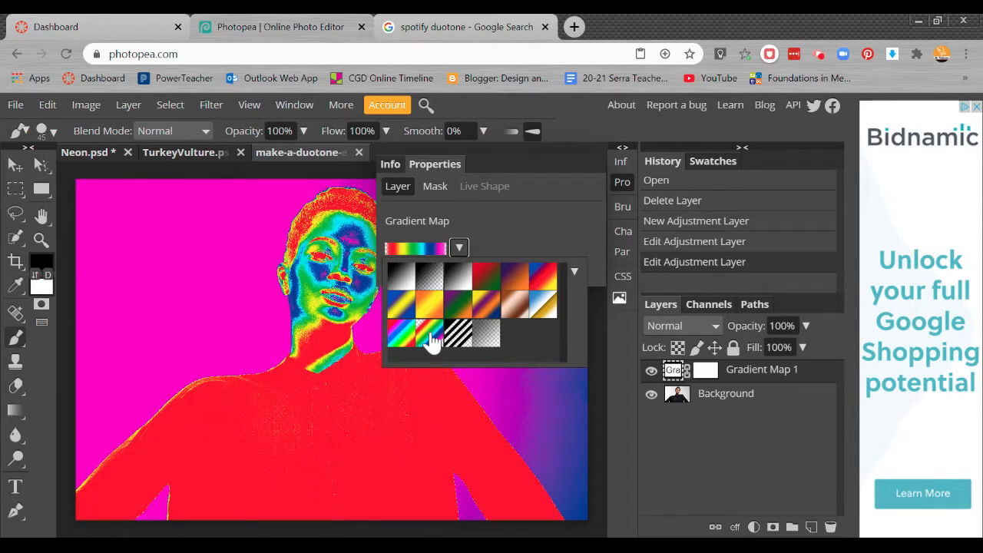
pyautogui.click(463, 343)
pyautogui.click(458, 311)
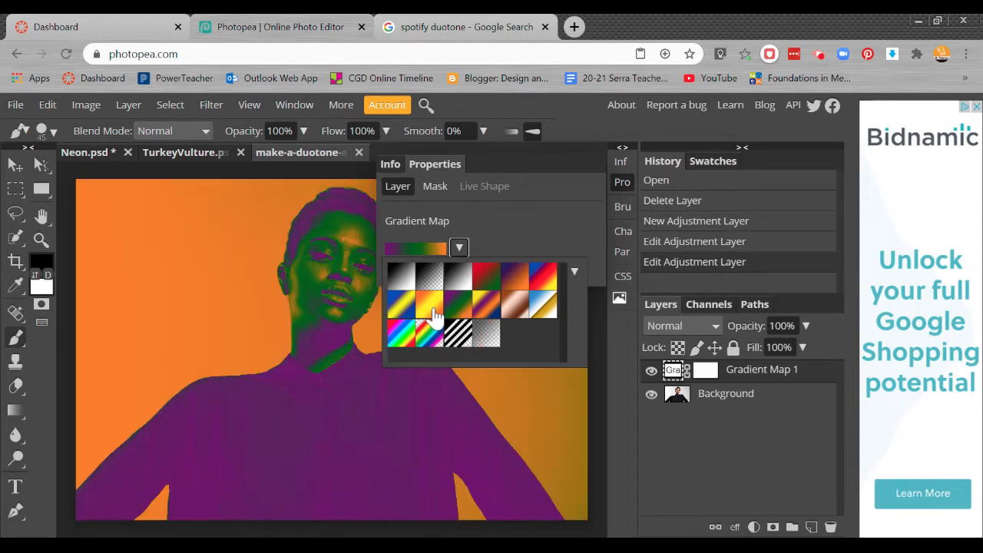
pyautogui.click(519, 283)
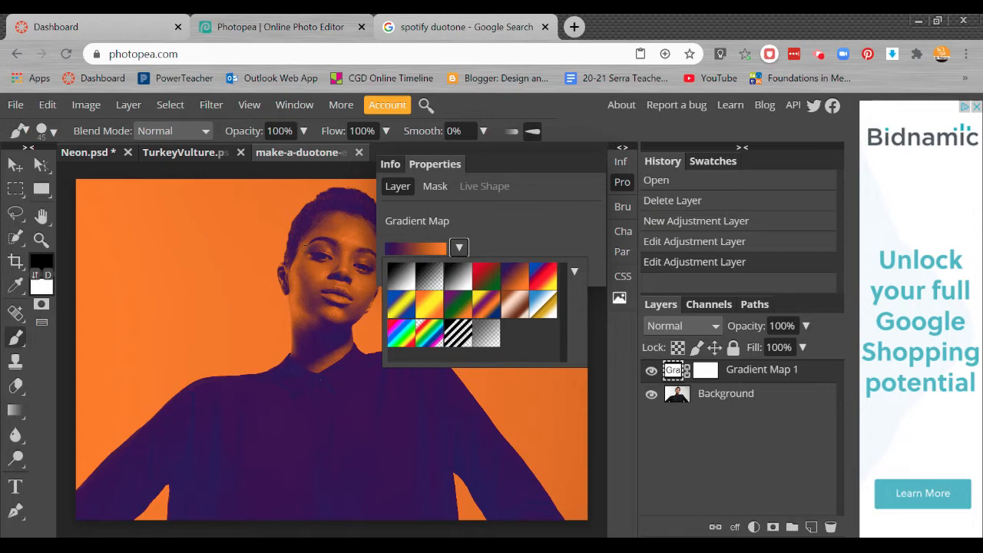
pyautogui.click(548, 455)
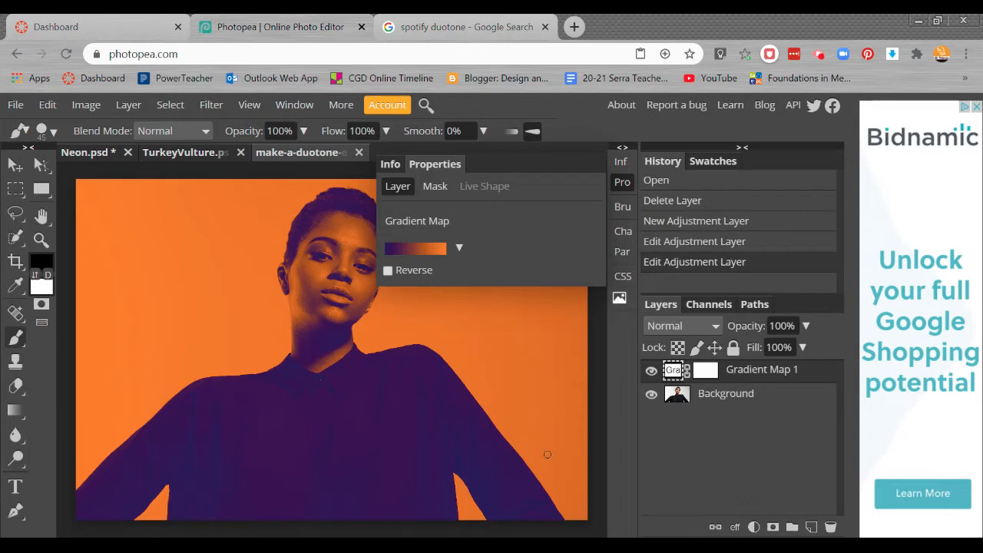
# Step: Open the Gradient Editor and drag the leftmost dark purple color stop rightward along the gradient
pyautogui.click(419, 259)
pyautogui.moveTo(345, 219); pyautogui.dragTo(666, 106)
pyautogui.moveTo(458, 271); pyautogui.dragTo(511, 270)
pyautogui.click(552, 271)
pyautogui.click(588, 270)
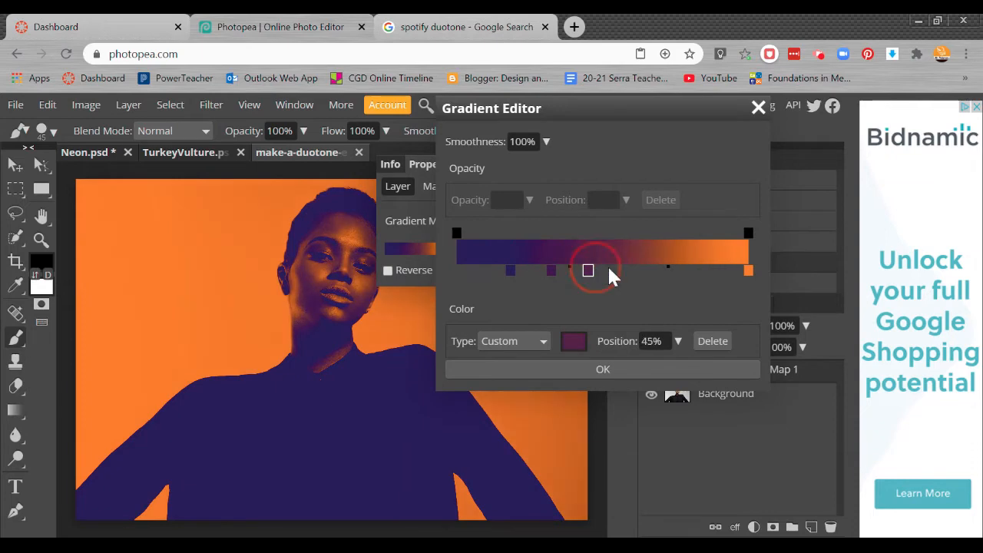
pyautogui.click(522, 271)
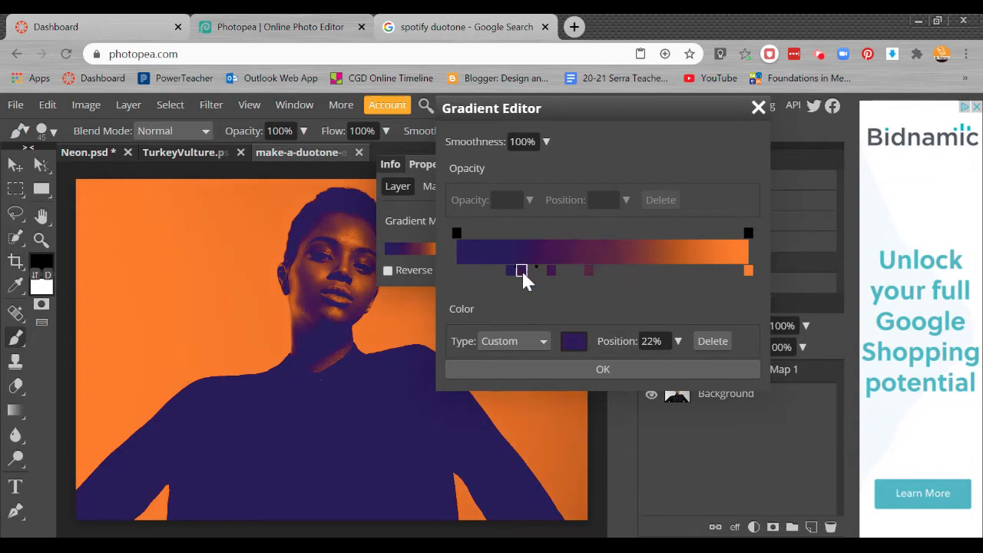
# Step: Remove the two middle color stops and move the orange end stop to 75%
pyautogui.moveTo(521, 269); pyautogui.dragTo(554, 303)
pyautogui.moveTo(588, 270); pyautogui.dragTo(592, 307)
pyautogui.moveTo(751, 278); pyautogui.dragTo(680, 270)
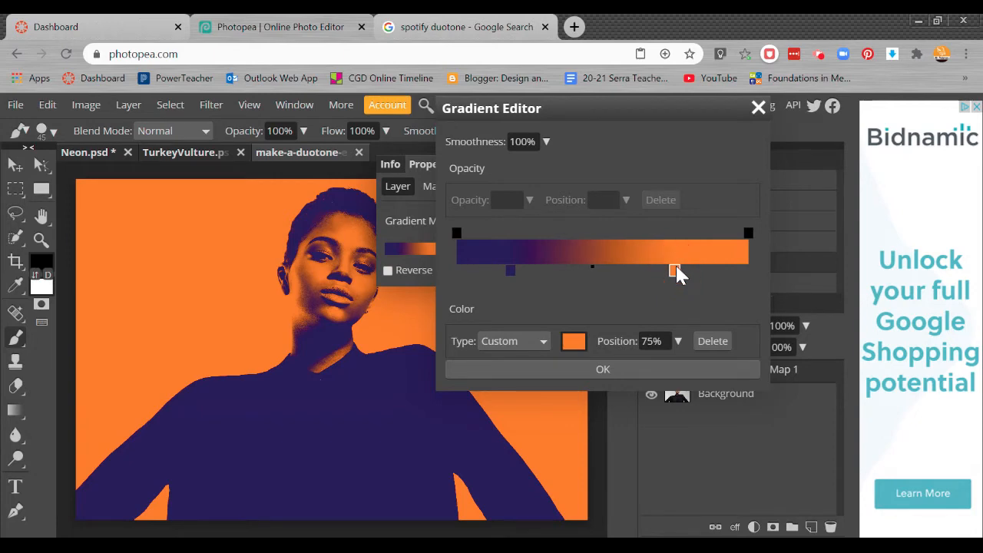
# Step: Set the dark purple color stop's position to 20%
pyautogui.click(510, 271)
pyautogui.moveTo(520, 270)
pyautogui.mouseDown()
pyautogui.moveTo(535, 270)
pyautogui.moveTo(520, 272)
pyautogui.mouseUp()
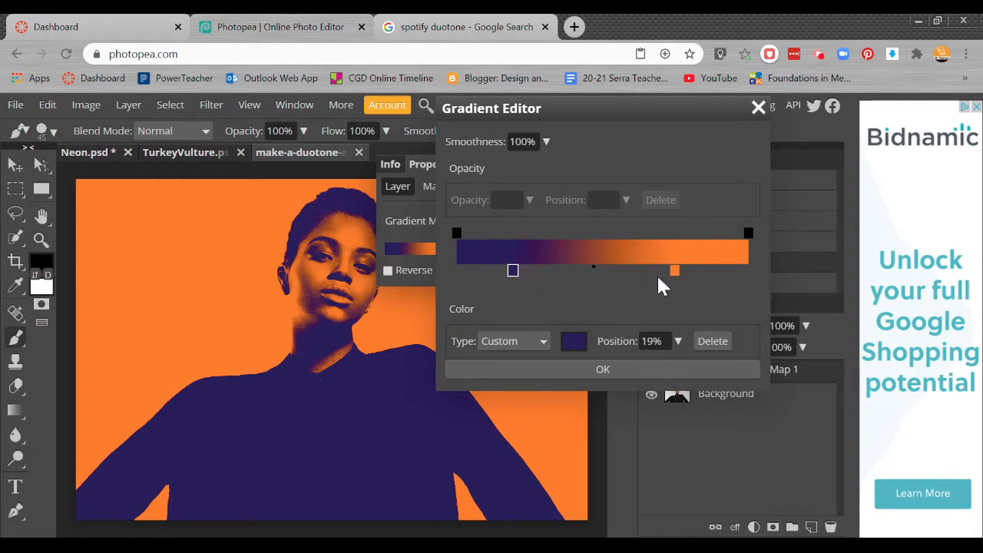
pyautogui.click(652, 341)
pyautogui.write('20')
pyautogui.press('Return')
# Step: Add new color stops at 1% and 99% near both ends of the gradient
pyautogui.click(460, 271)
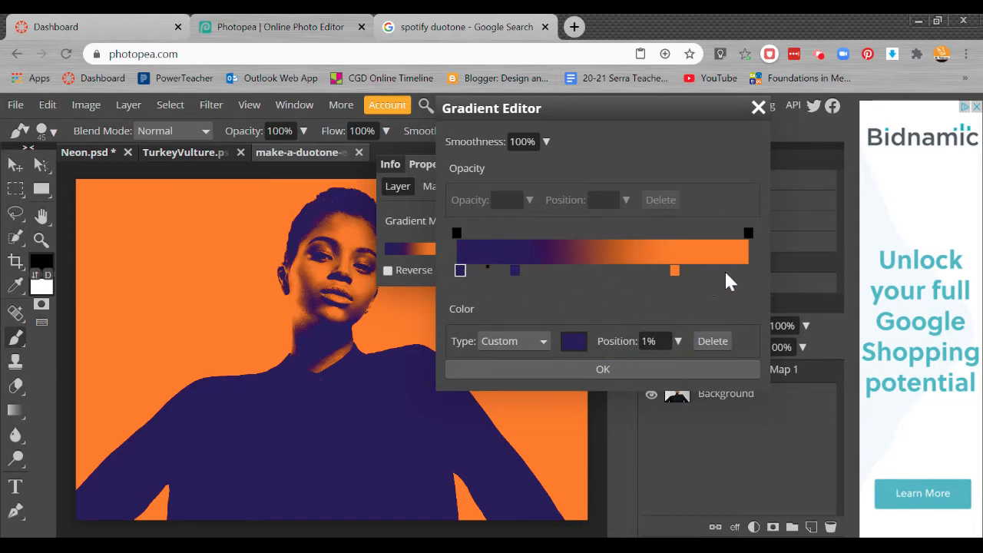
pyautogui.click(748, 271)
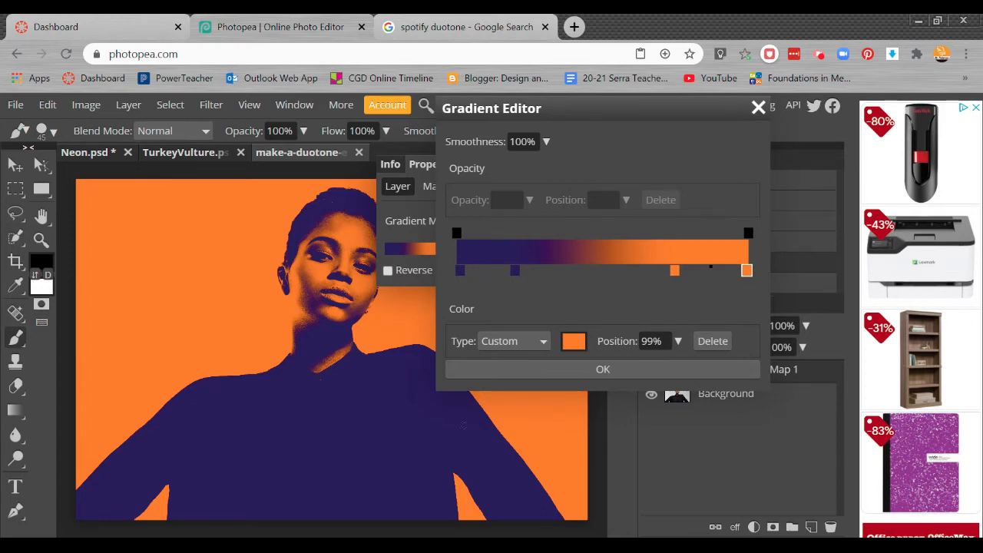
pyautogui.doubleClick(461, 270)
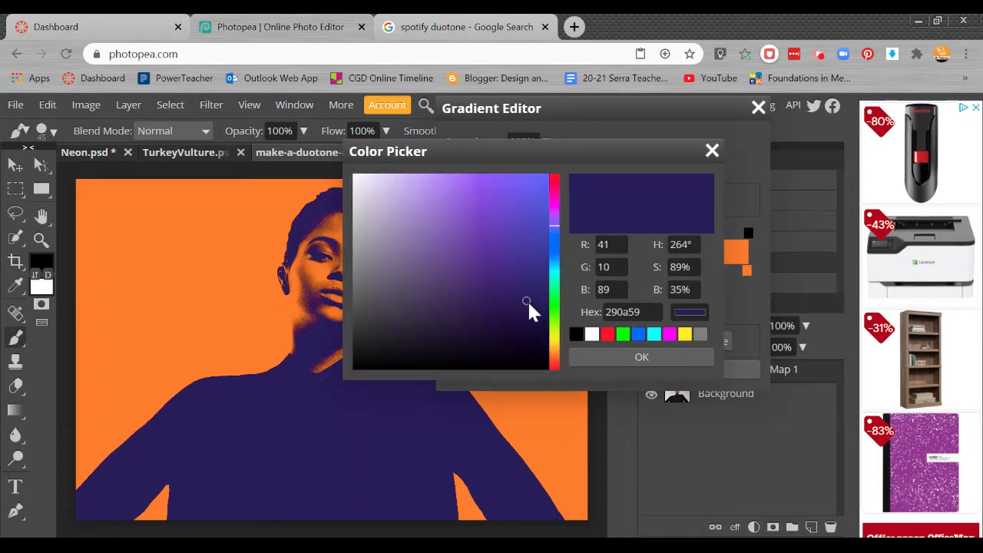
pyautogui.moveTo(527, 304); pyautogui.dragTo(526, 332)
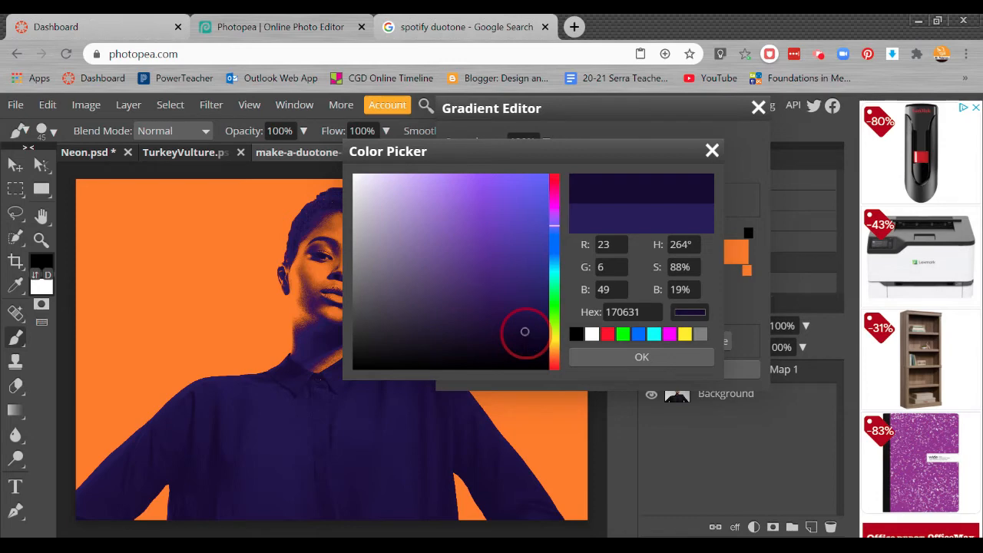
pyautogui.moveTo(527, 333); pyautogui.dragTo(508, 239)
pyautogui.click(554, 309)
pyautogui.moveTo(511, 319)
pyautogui.mouseDown()
pyautogui.moveTo(511, 335)
pyautogui.moveTo(509, 308)
pyautogui.mouseUp()
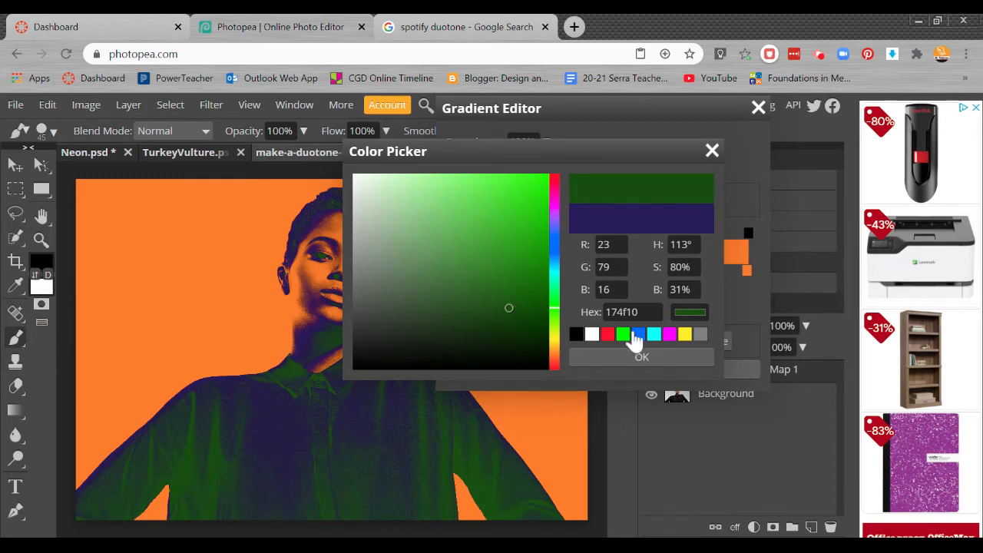
pyautogui.click(712, 150)
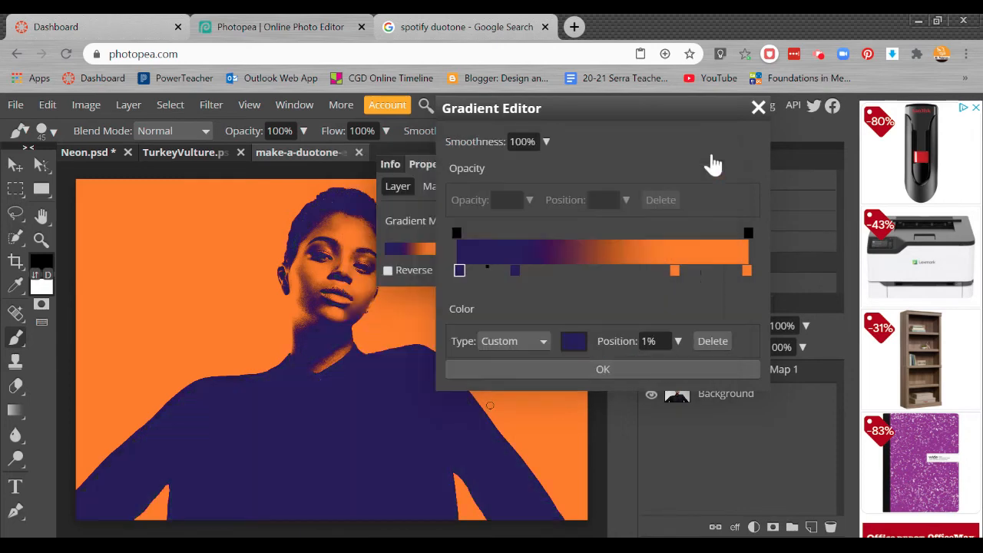
# Step: Darken the color stop at 1% to a deep purple, hex 120525
pyautogui.doubleClick(459, 273)
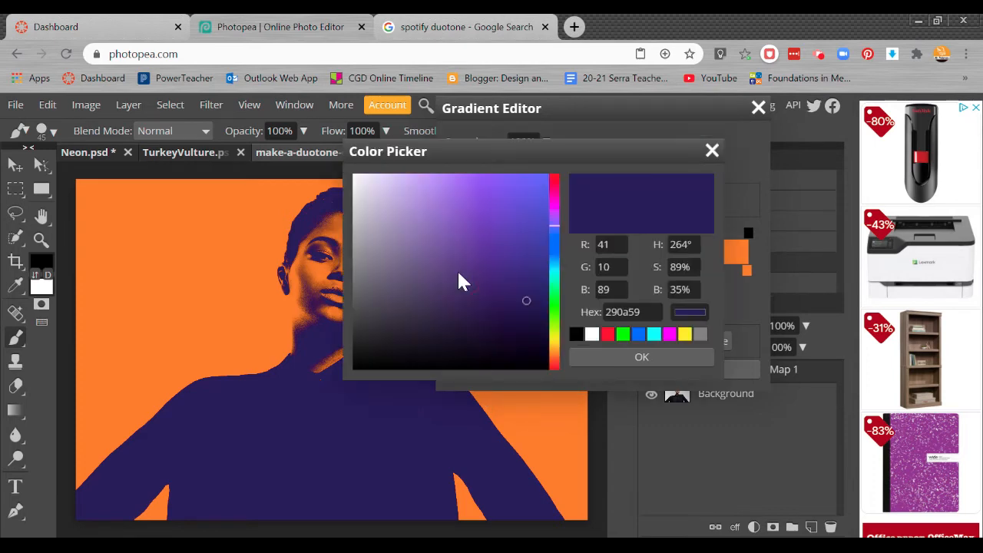
pyautogui.moveTo(526, 303); pyautogui.dragTo(522, 341)
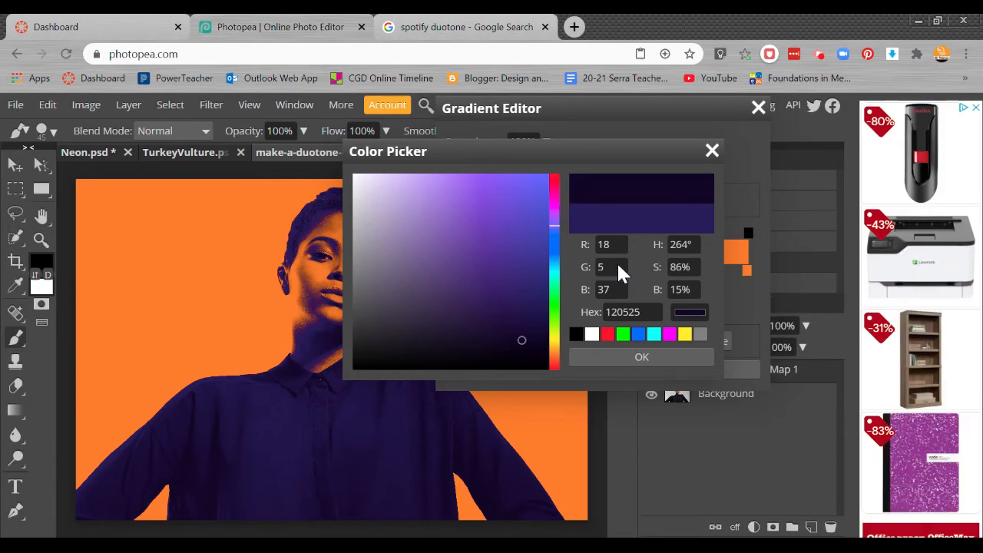
pyautogui.click(638, 360)
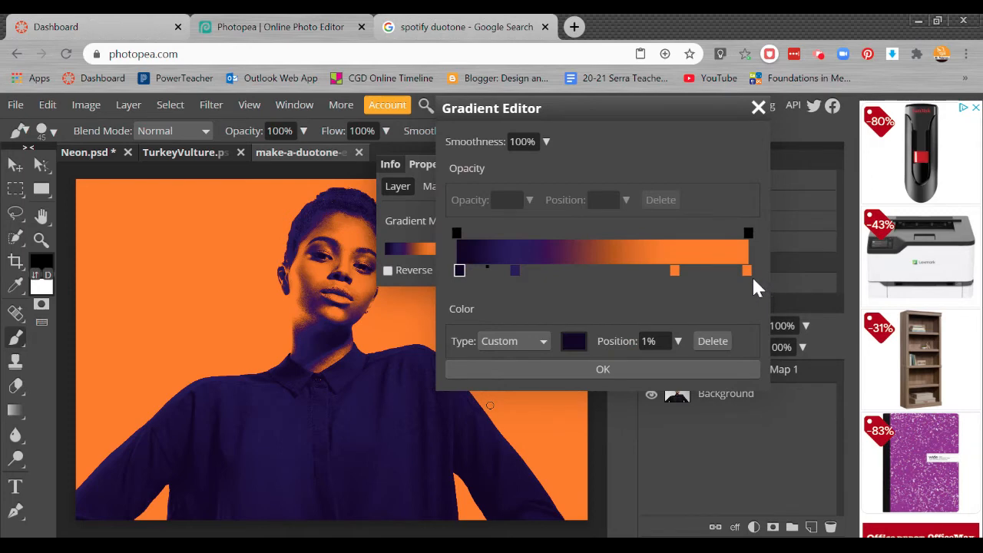
# Step: Recolor the orange stop at 75% to a pinkish red, about hex fa3347, and confirm the color
pyautogui.doubleClick(674, 270)
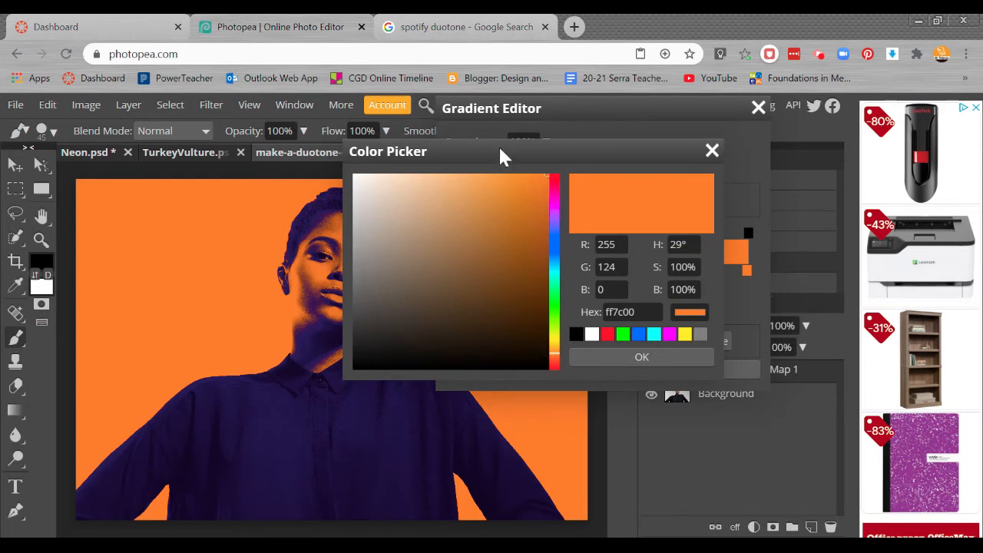
pyautogui.moveTo(531, 153); pyautogui.dragTo(599, 128)
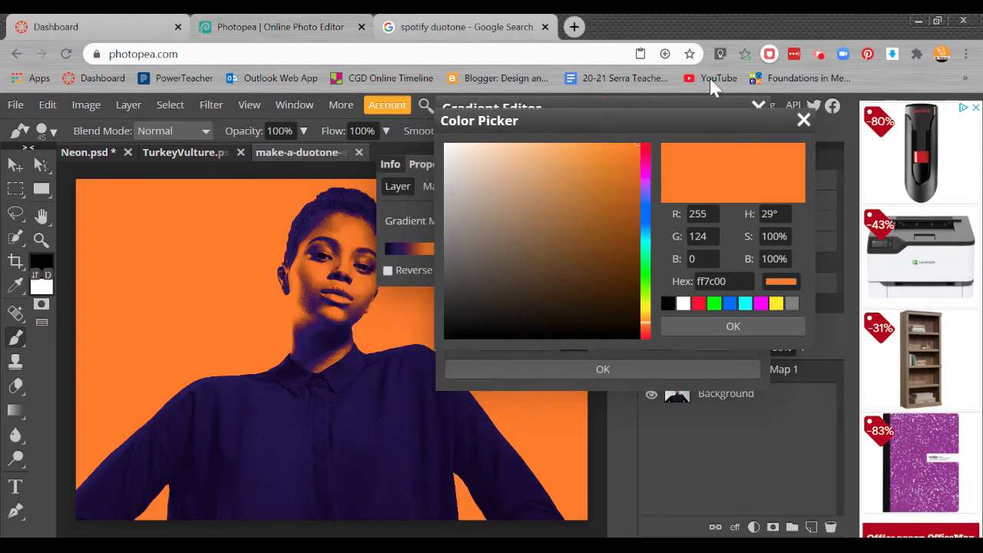
pyautogui.moveTo(708, 215); pyautogui.dragTo(667, 201)
pyautogui.write('255')
pyautogui.press('Tab')
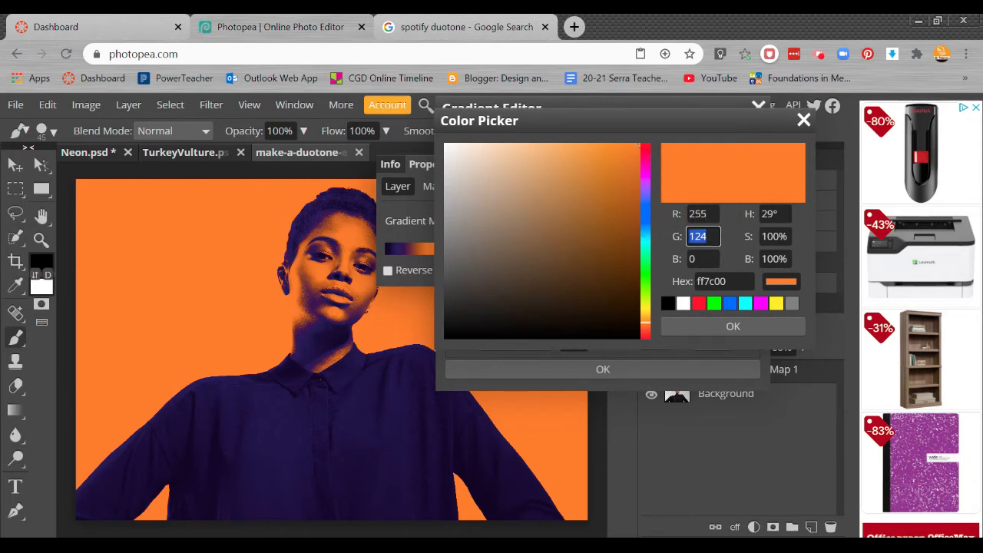
pyautogui.write('58')
pyautogui.press('Tab')
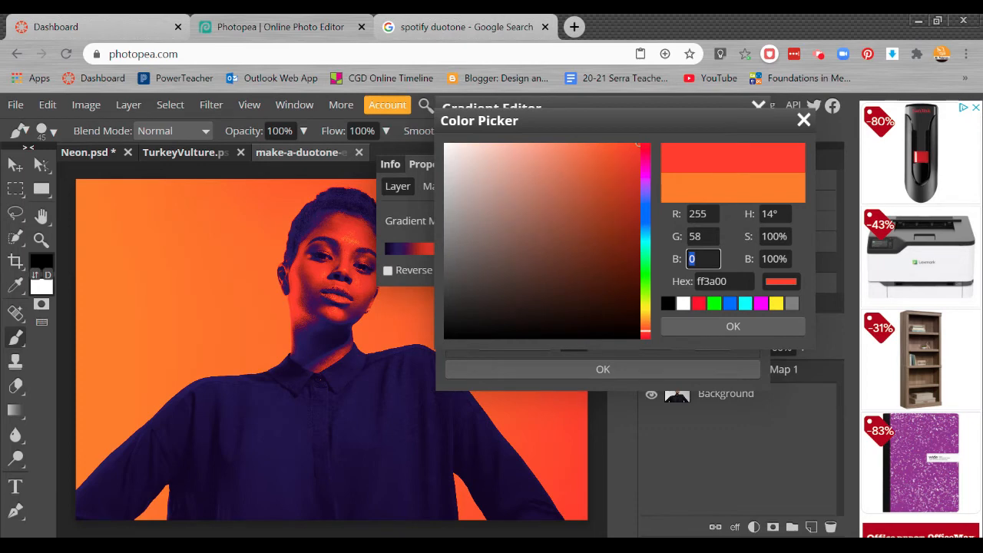
pyautogui.write('77')
pyautogui.press('Tab')
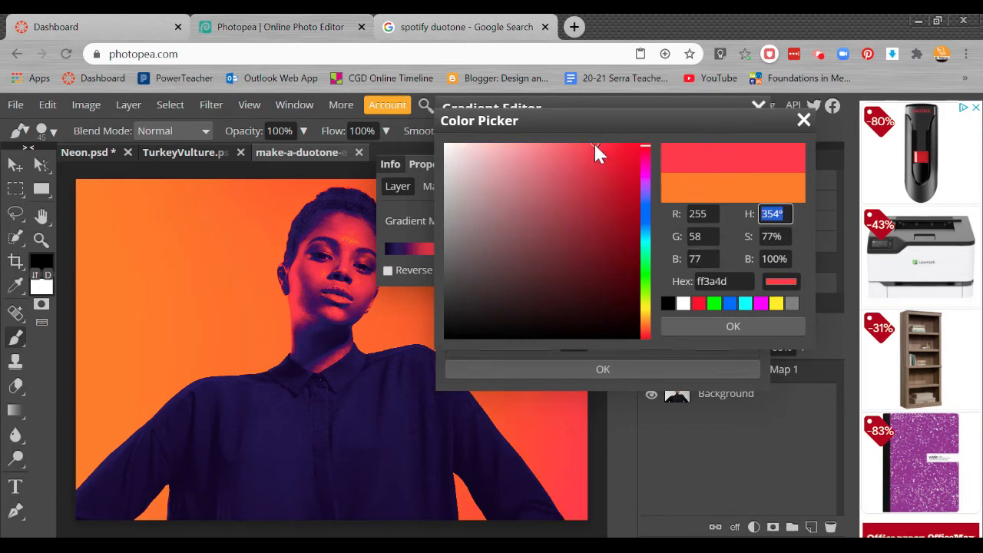
pyautogui.moveTo(596, 142); pyautogui.dragTo(600, 144)
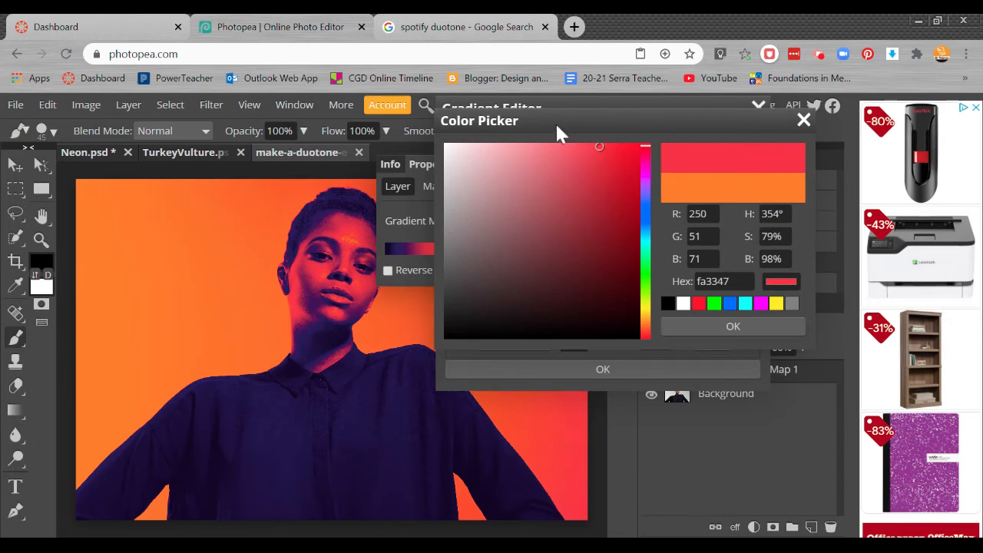
pyautogui.moveTo(553, 116); pyautogui.dragTo(538, 131)
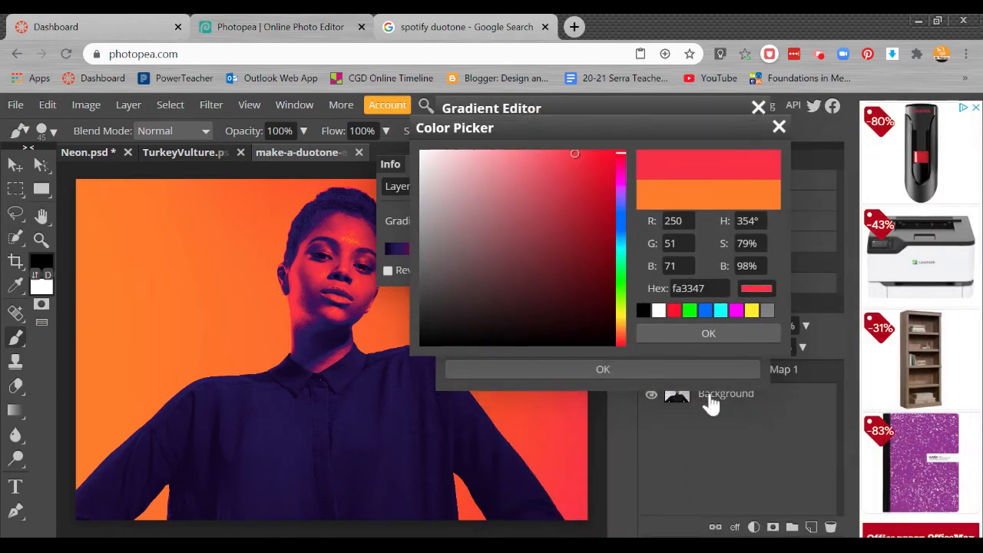
pyautogui.moveTo(683, 222); pyautogui.dragTo(664, 274)
pyautogui.click(712, 333)
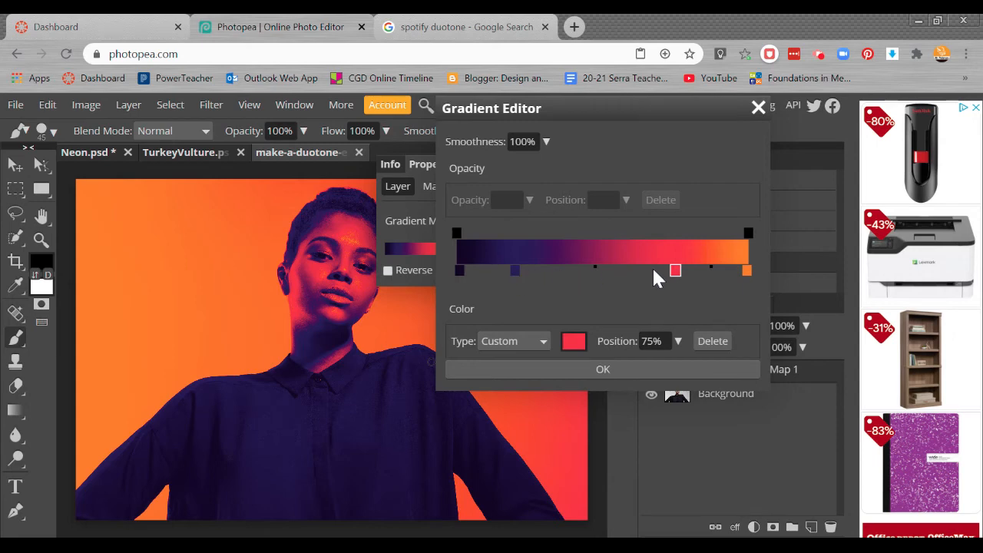
# Step: Shift the midpoint between the dark purple and red stops to 40%
pyautogui.click(596, 271)
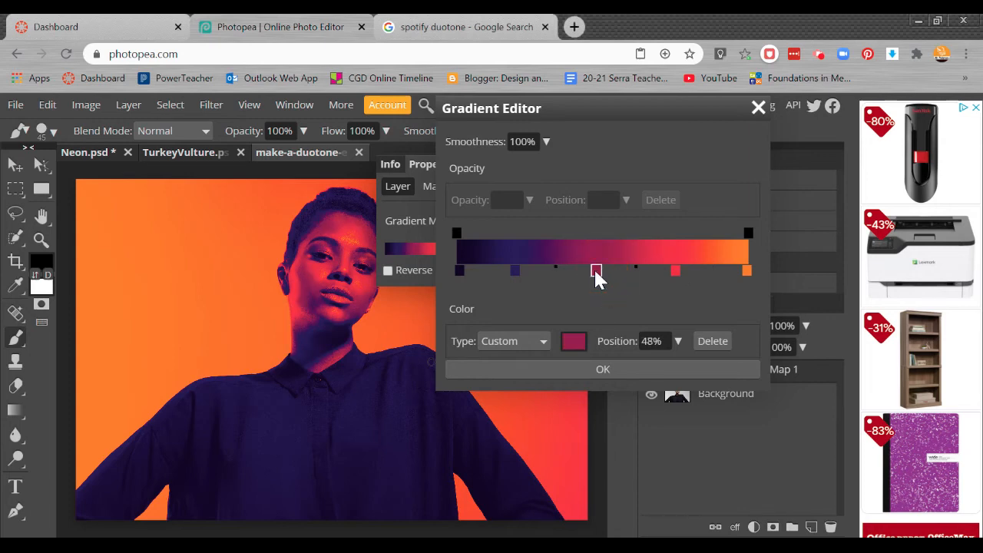
pyautogui.moveTo(596, 271); pyautogui.dragTo(594, 298)
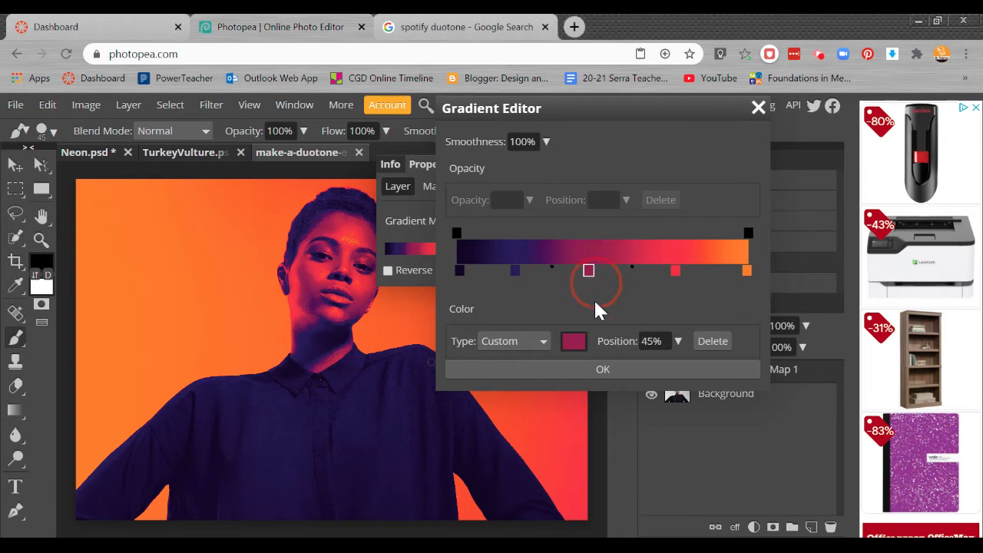
pyautogui.click(678, 271)
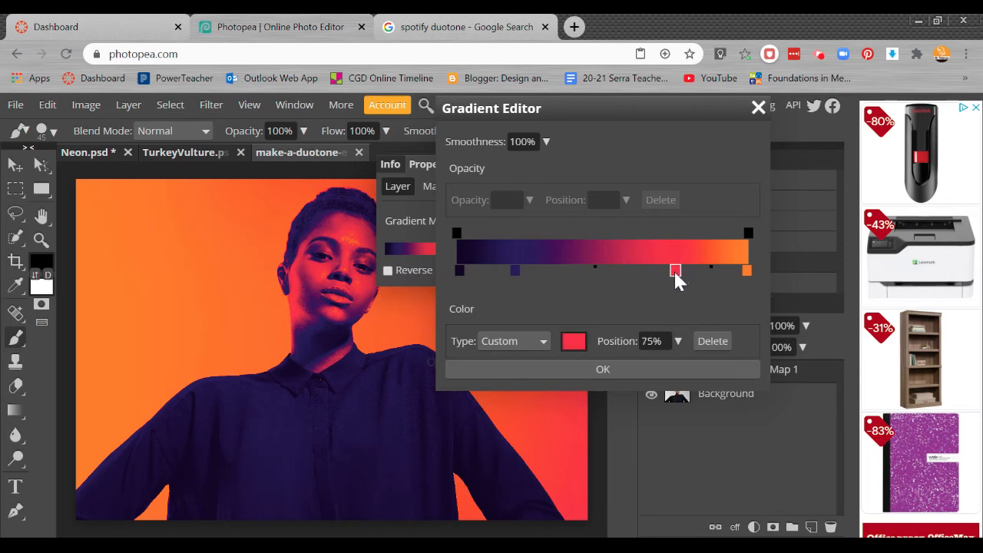
pyautogui.moveTo(597, 269)
pyautogui.mouseDown()
pyautogui.moveTo(659, 270)
pyautogui.moveTo(520, 271)
pyautogui.moveTo(586, 280)
pyautogui.moveTo(556, 283)
pyautogui.moveTo(653, 279)
pyautogui.moveTo(548, 279)
pyautogui.moveTo(649, 278)
pyautogui.moveTo(586, 278)
pyautogui.mouseUp()
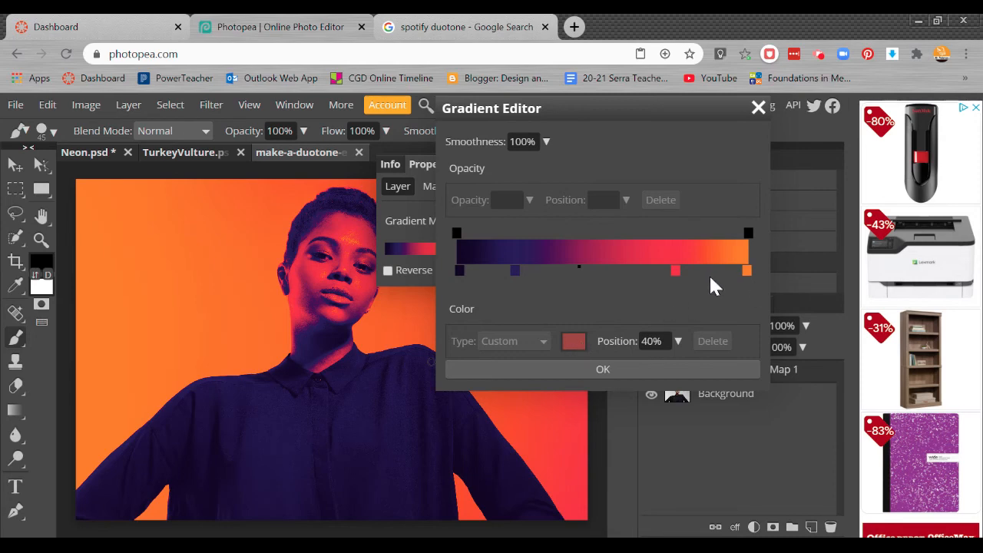
# Step: Move the midpoint between the red and orange end stops to 36% and confirm the gradient
pyautogui.click(747, 271)
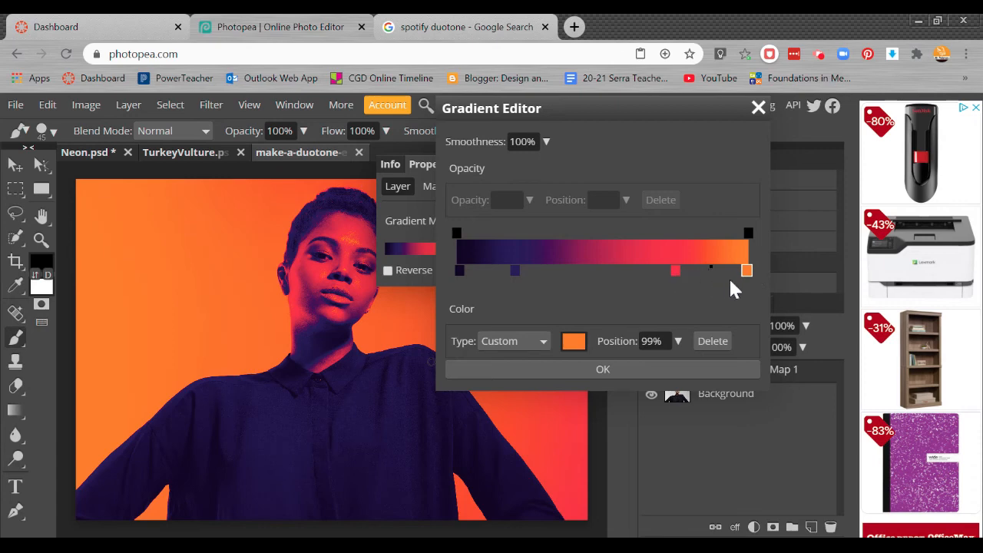
pyautogui.moveTo(711, 270)
pyautogui.mouseDown()
pyautogui.moveTo(695, 271)
pyautogui.moveTo(742, 274)
pyautogui.moveTo(683, 275)
pyautogui.moveTo(724, 277)
pyautogui.moveTo(709, 273)
pyautogui.mouseUp()
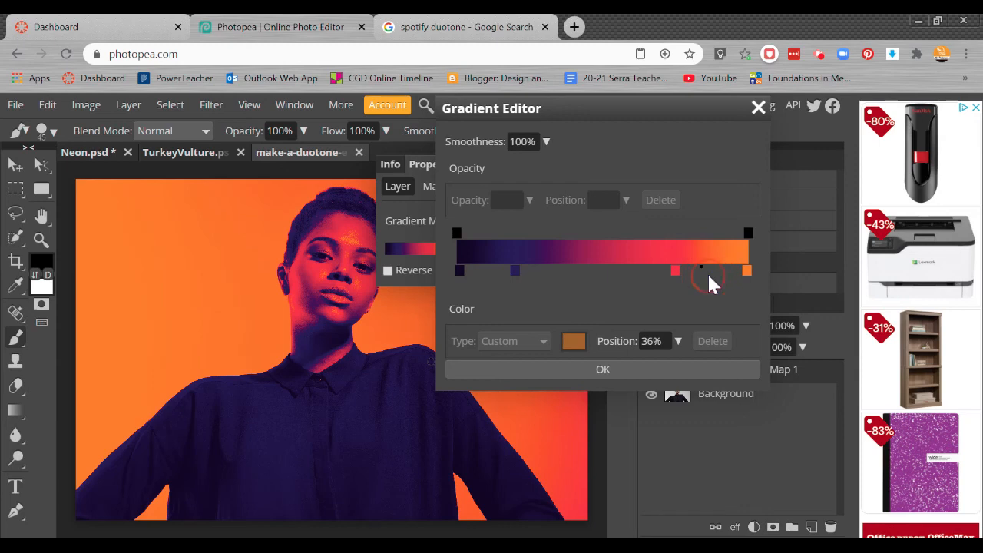
pyautogui.click(647, 369)
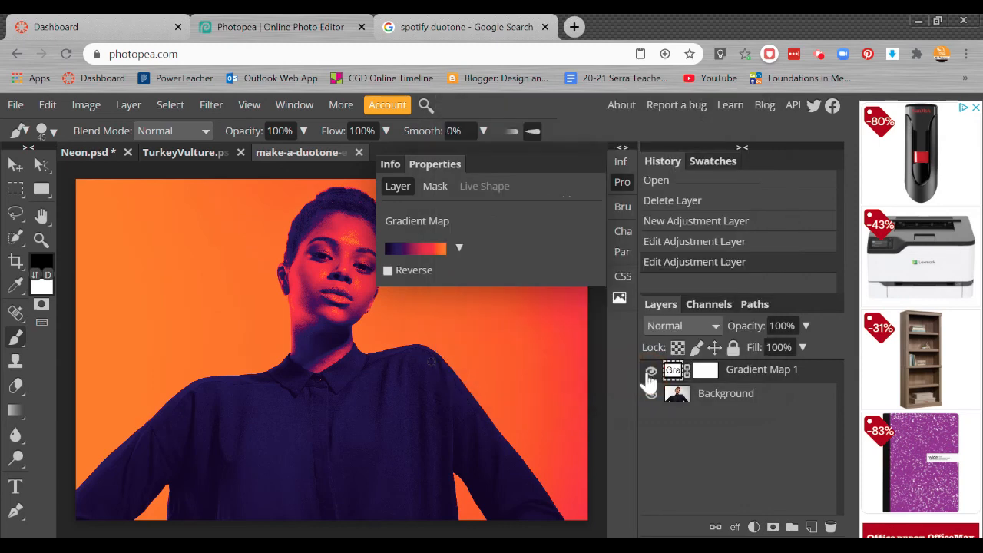
# Step: Close the Properties panel and toggle the Gradient Map 1 layer's visibility to compare the effect with the original
pyautogui.click(623, 147)
pyautogui.click(493, 148)
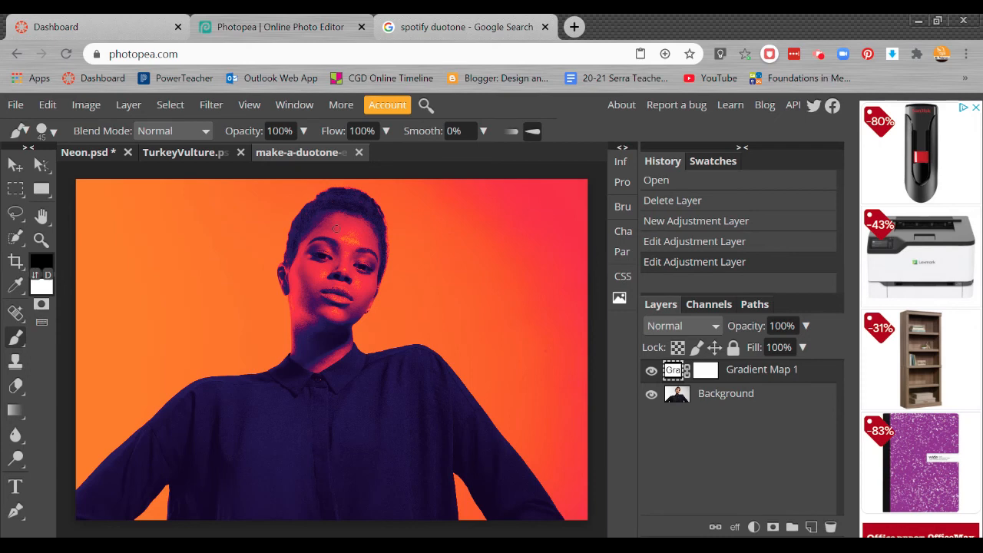
pyautogui.click(652, 371)
pyautogui.click(651, 371)
pyautogui.click(652, 371)
pyautogui.click(651, 371)
pyautogui.click(651, 371)
pyautogui.click(652, 371)
# Step: Add a new Gradient Map adjustment layer above Gradient Map 1
pyautogui.click(734, 527)
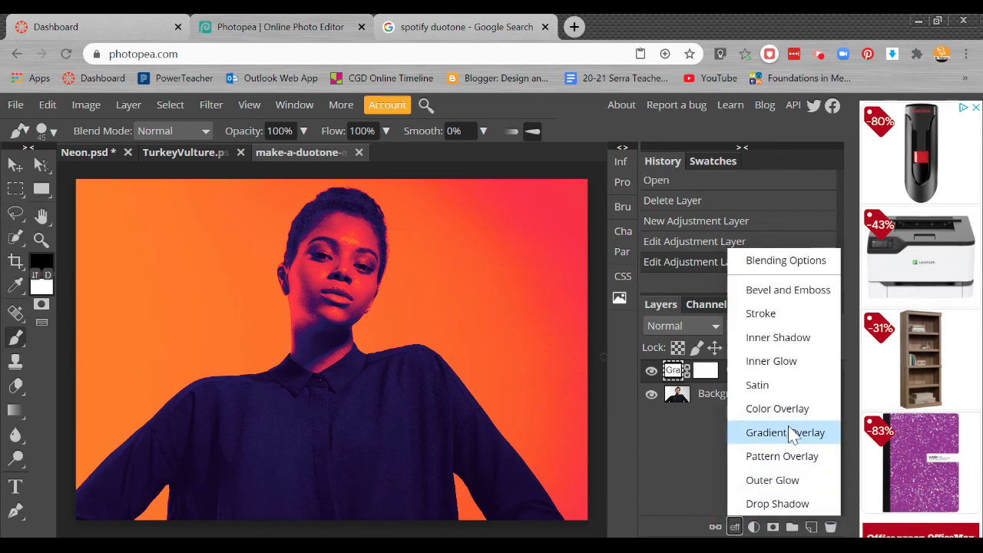
pyautogui.click(753, 527)
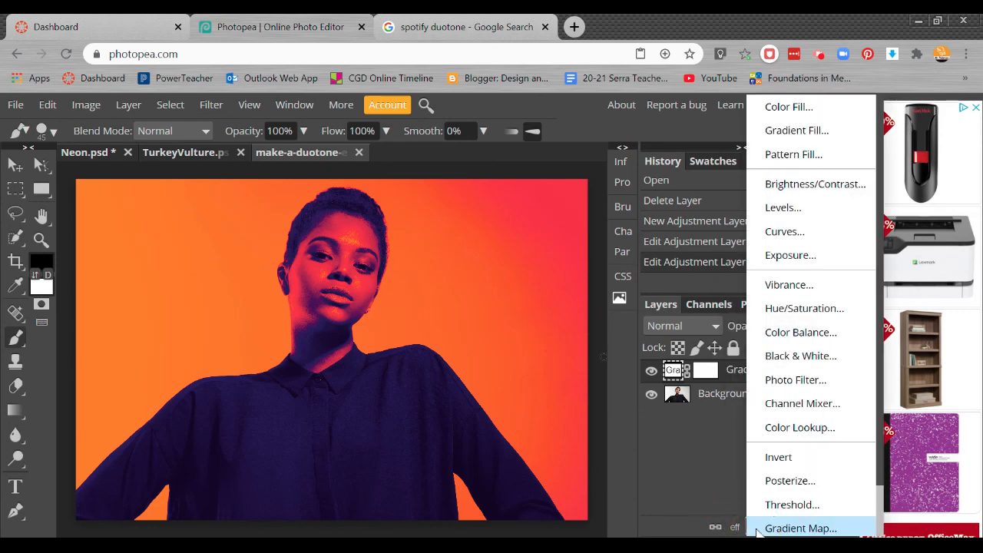
pyautogui.click(807, 529)
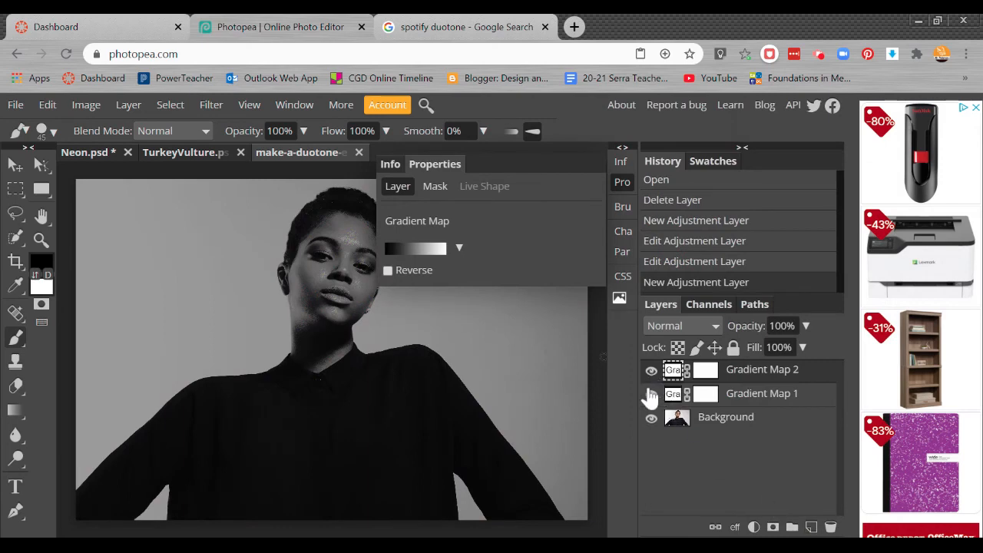
# Step: Hide the Gradient Map 1 layer
pyautogui.click(652, 395)
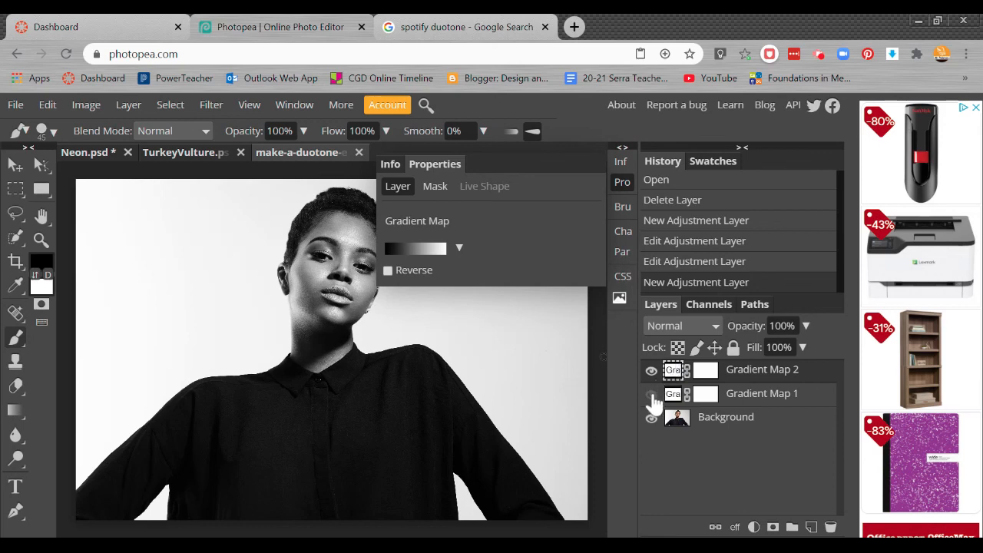
pyautogui.click(651, 394)
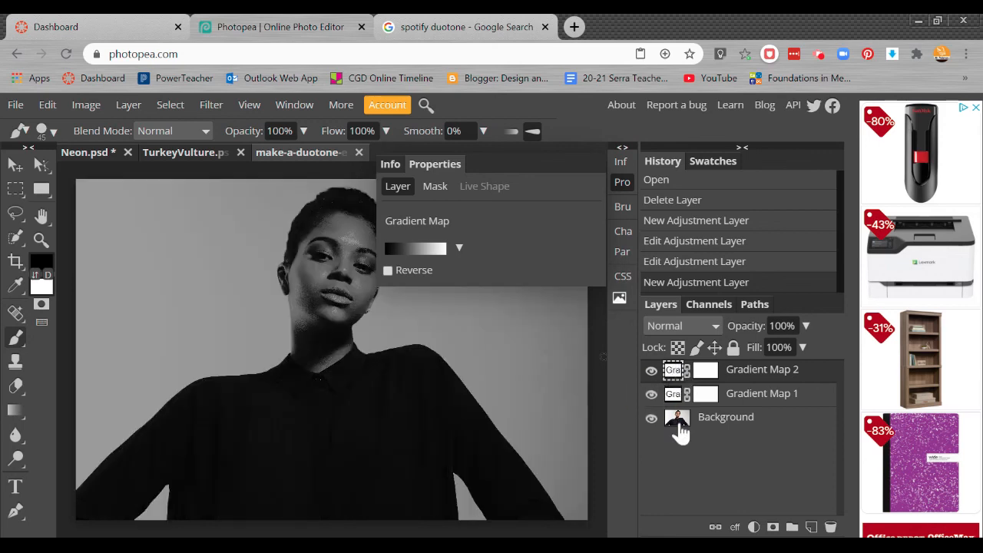
pyautogui.click(652, 395)
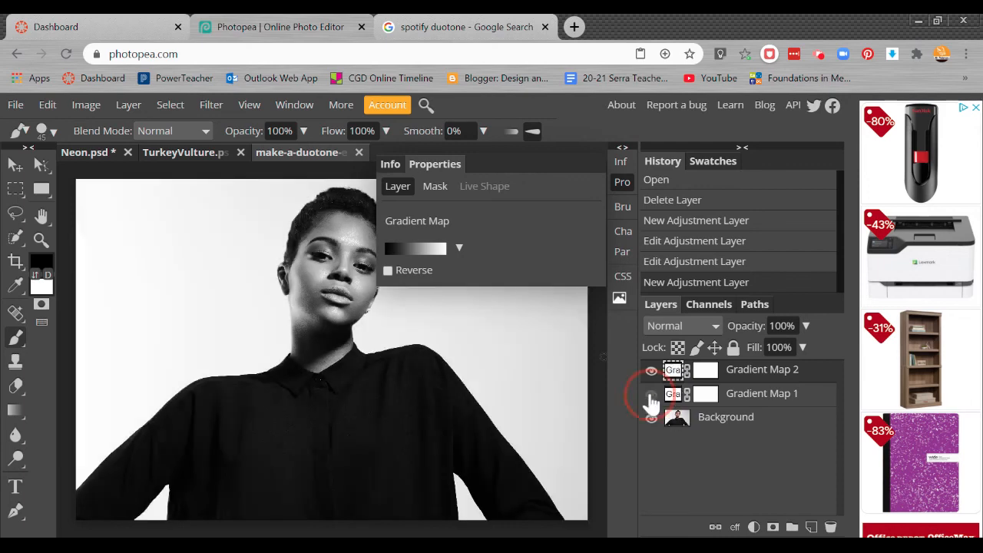